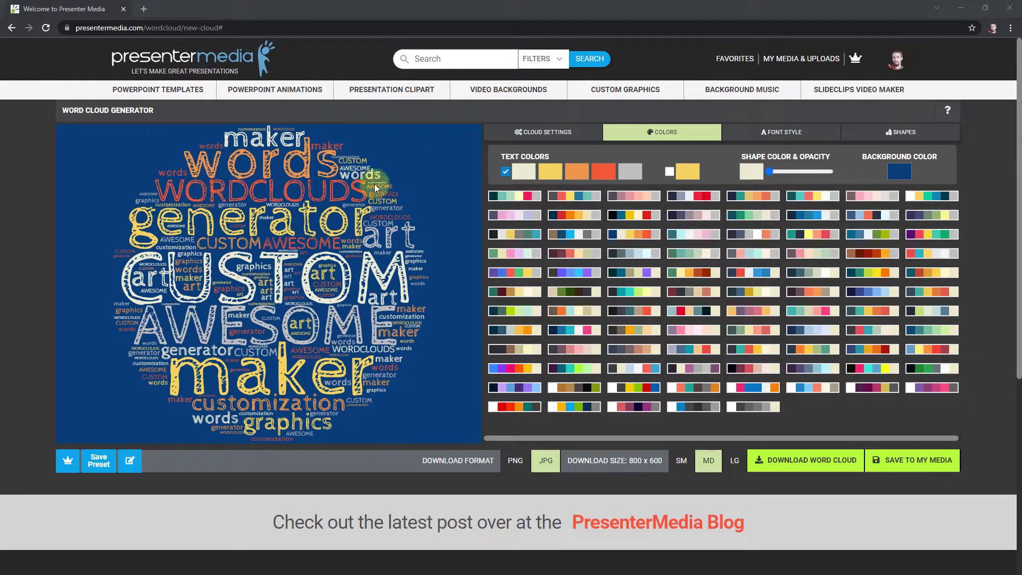
Set the word cloud's download format to PNG and save it to My Media
{"action": "left_click", "coordinate": [506, 132]}
{"action": "left_click", "coordinate": [646, 133]}
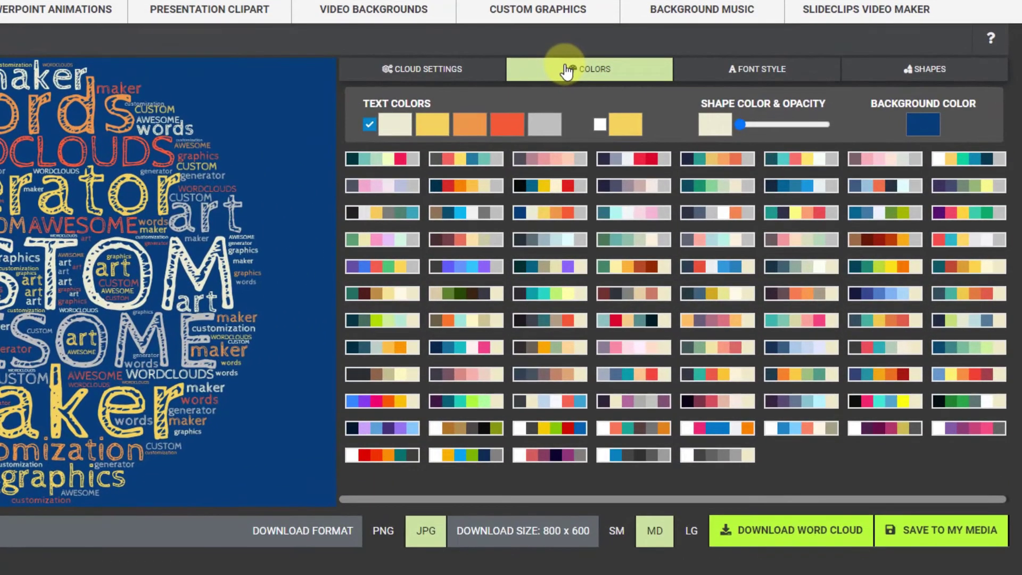
{"action": "left_click", "coordinate": [393, 539]}
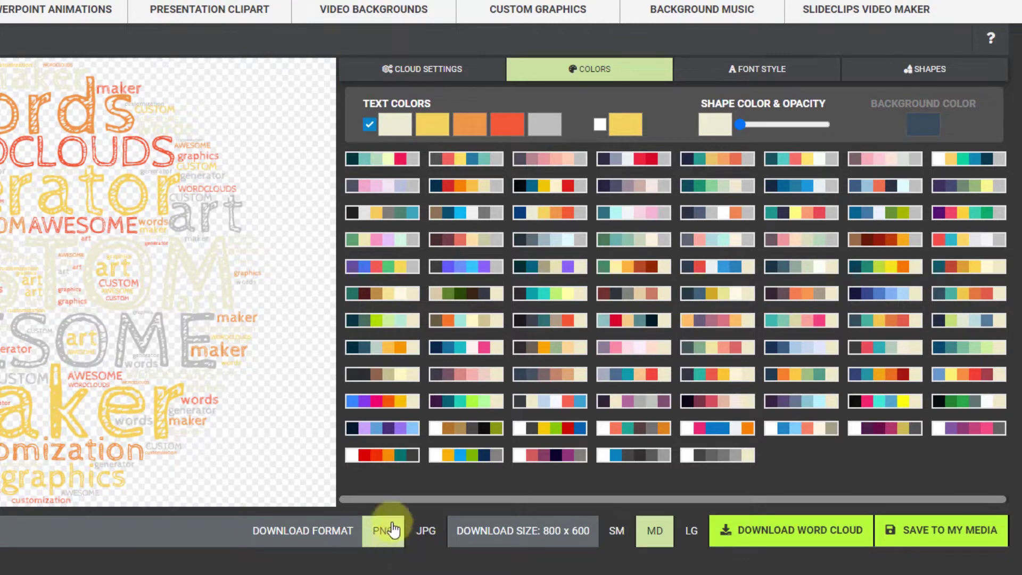
{"action": "left_click", "coordinate": [962, 539]}
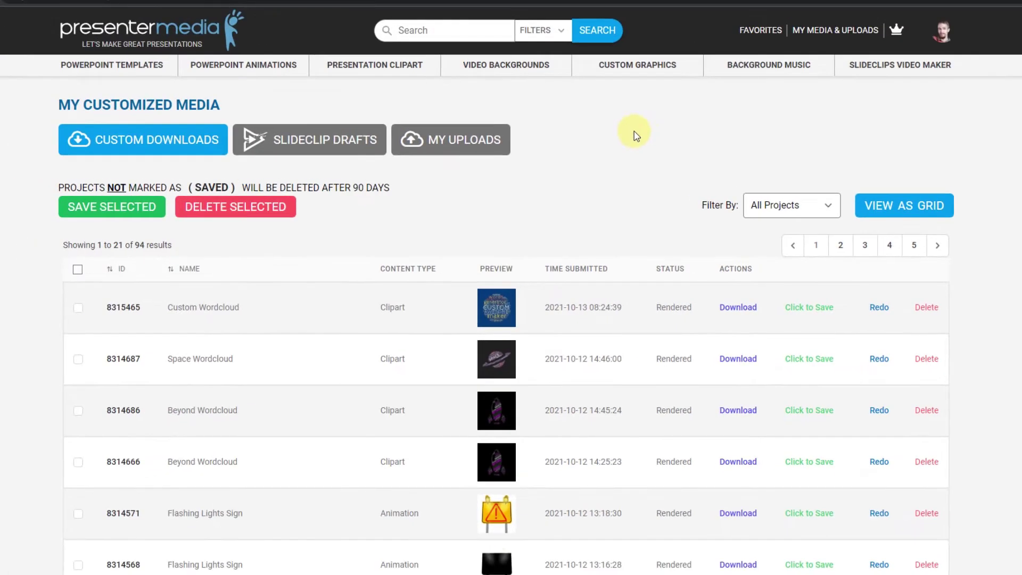
Search the custom graphics for "button", filtered to Clipart and Custom items
{"action": "mouse_move", "coordinate": [637, 66]}
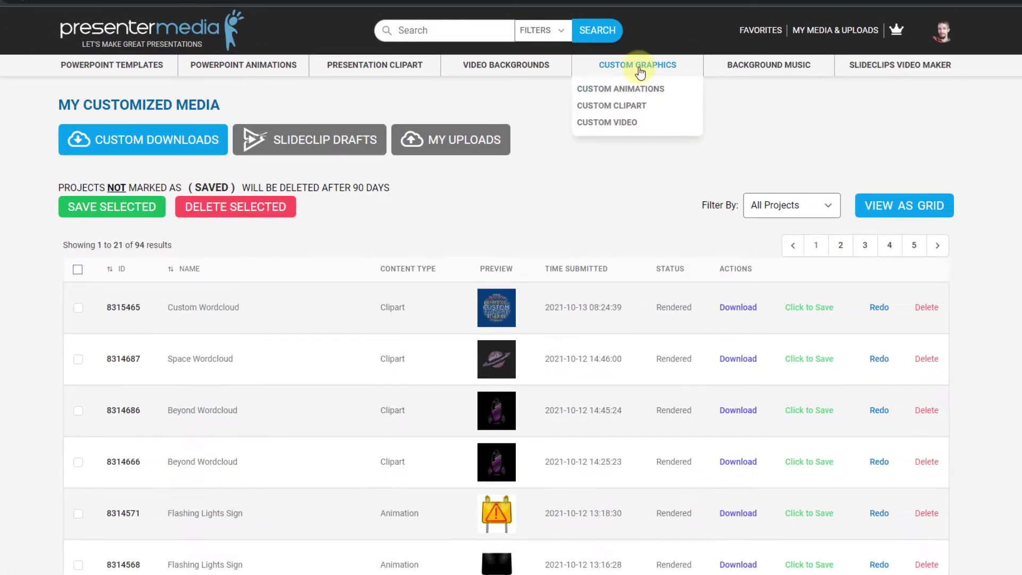
{"action": "left_click", "coordinate": [639, 68]}
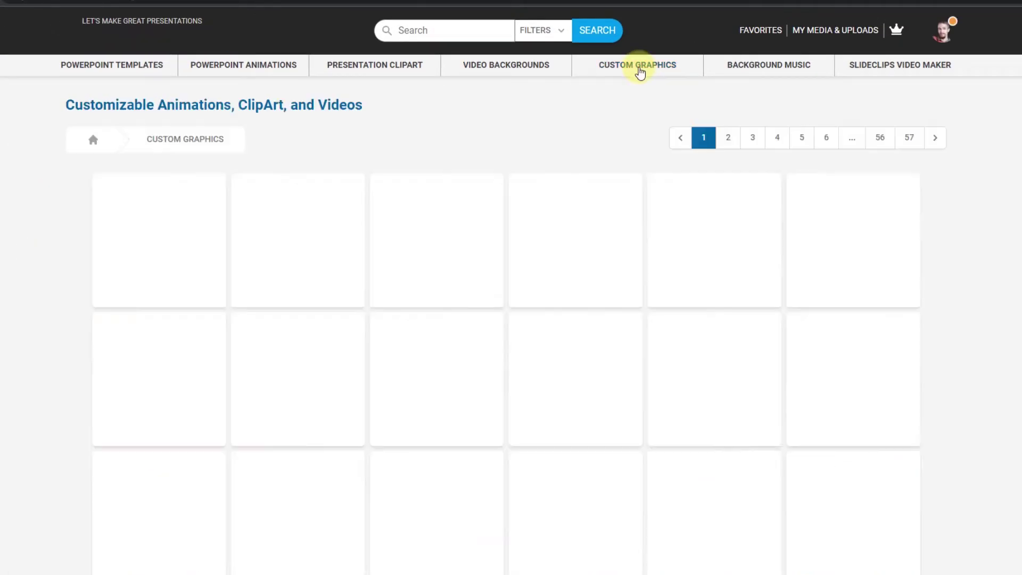
{"action": "left_click", "coordinate": [528, 33]}
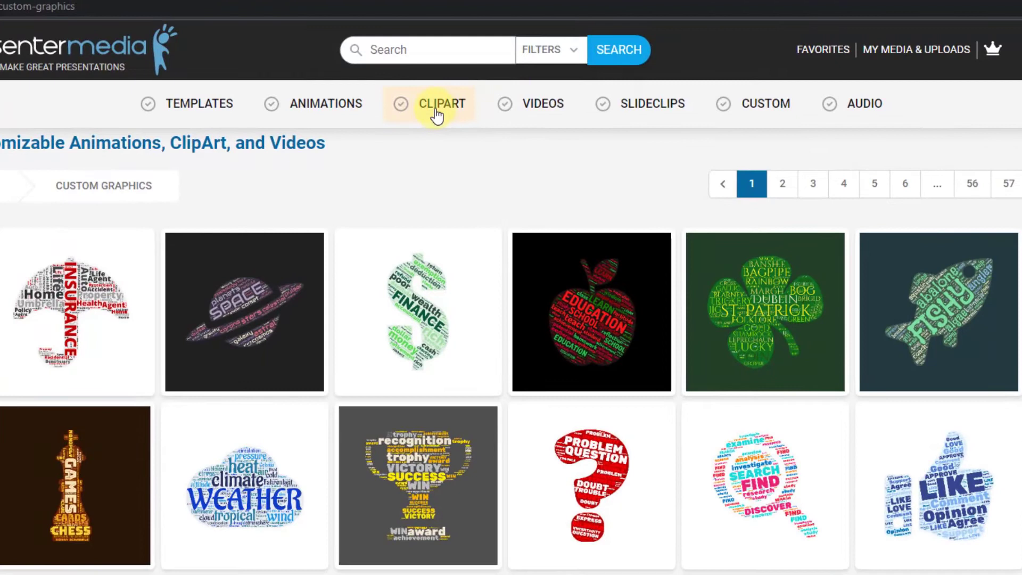
{"action": "left_click", "coordinate": [435, 112]}
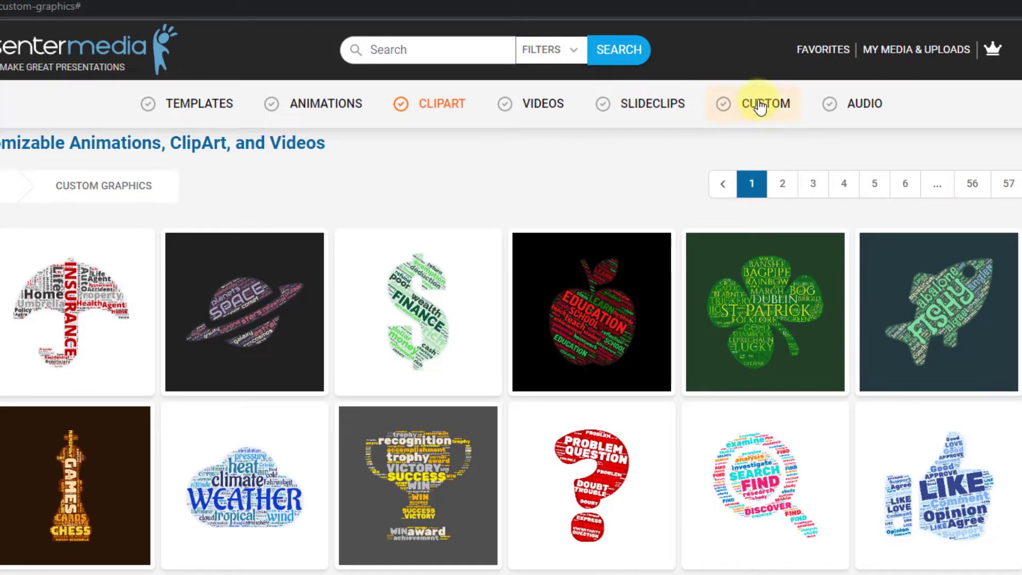
{"action": "left_click", "coordinate": [418, 49]}
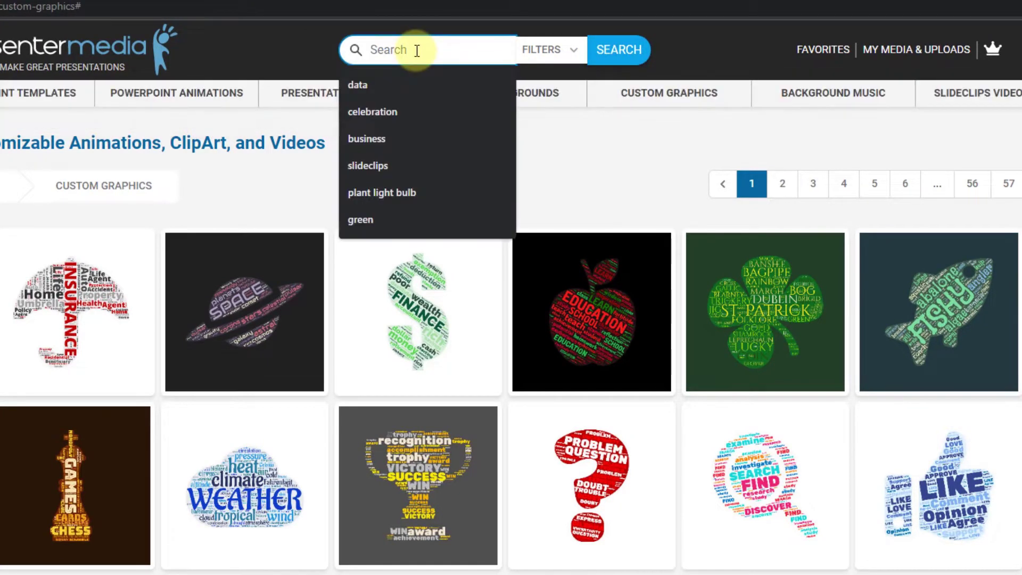
{"action": "type", "text": "butto"}
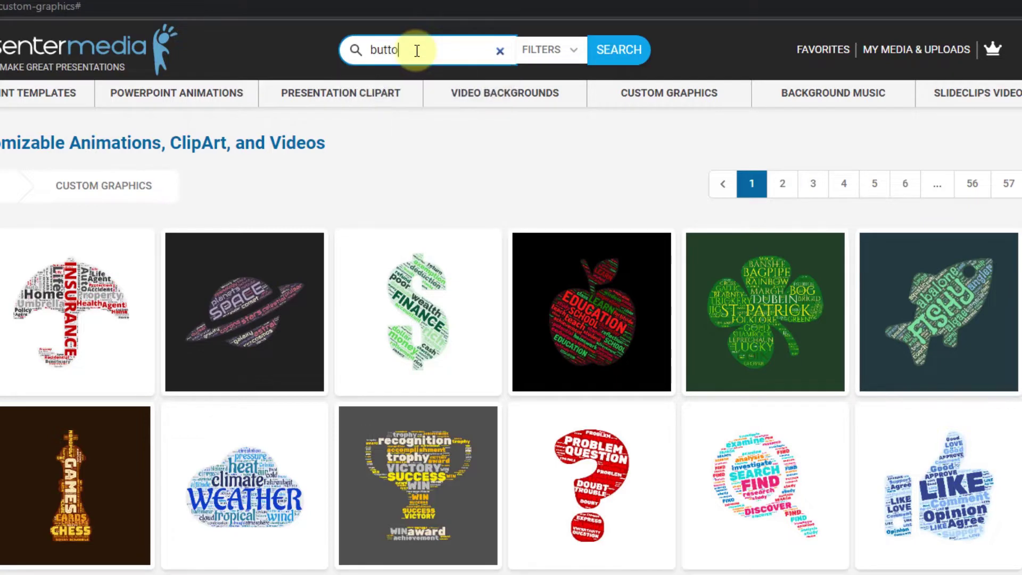
{"action": "type", "text": "n"}
{"action": "key", "text": "Return"}
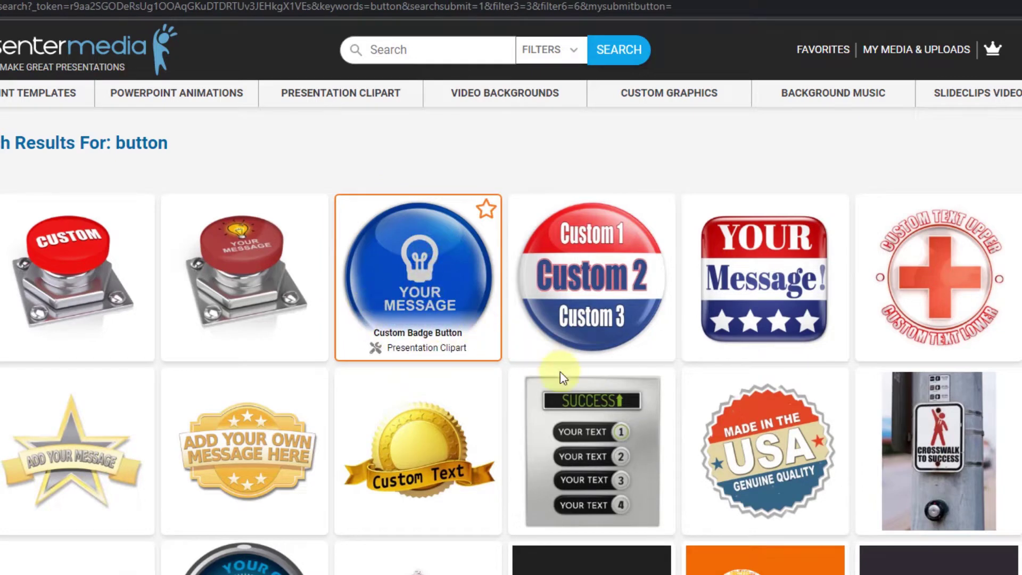
Open the Custom Badge Button for customization and delete its light bulb image and "YOUR MESSAGE" text
{"action": "left_click", "coordinate": [446, 247]}
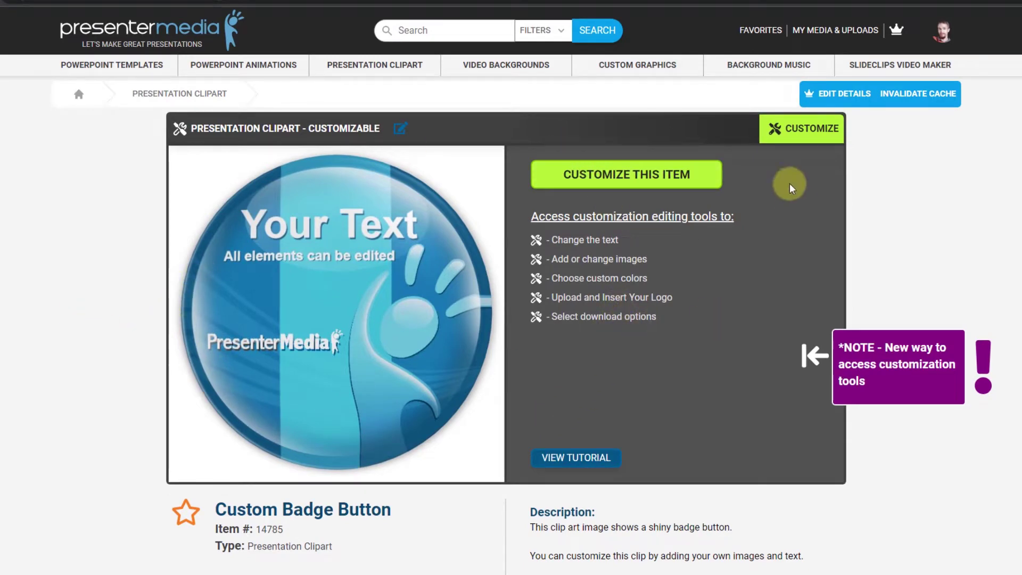
{"action": "left_click", "coordinate": [640, 176]}
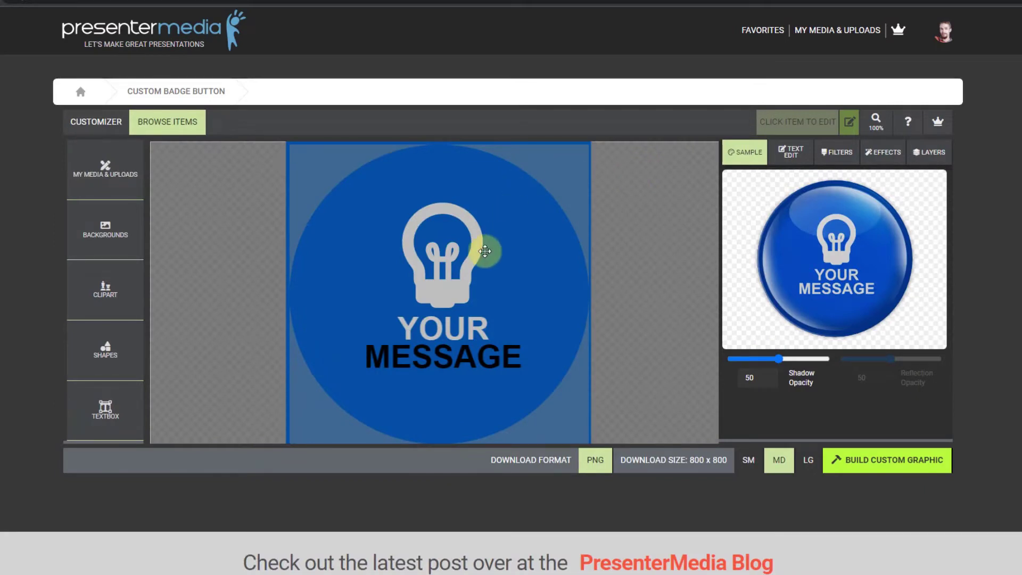
{"action": "left_click", "coordinate": [455, 298]}
{"action": "key", "text": "Delete"}
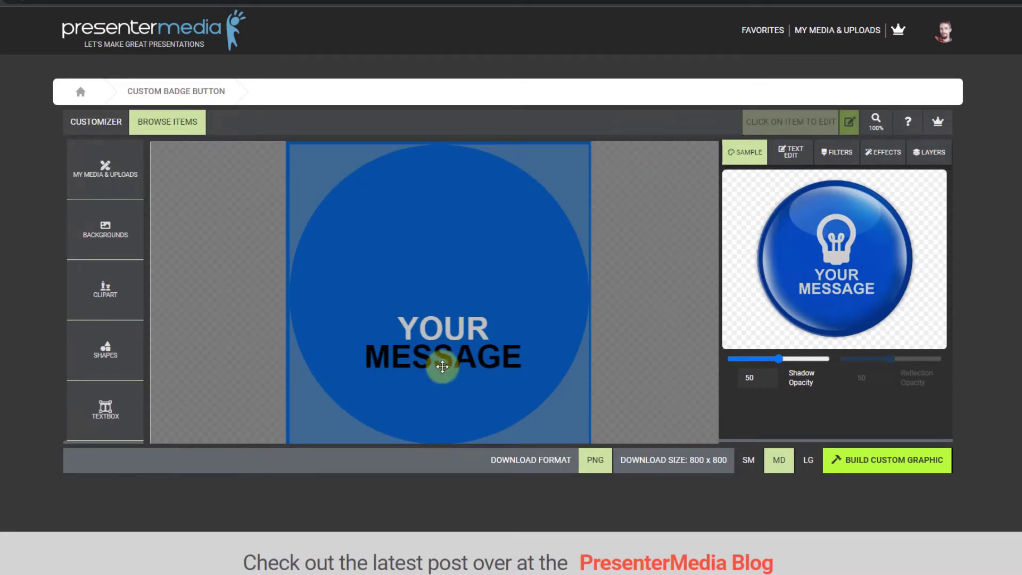
{"action": "left_click", "coordinate": [450, 334]}
{"action": "key", "text": "Delete"}
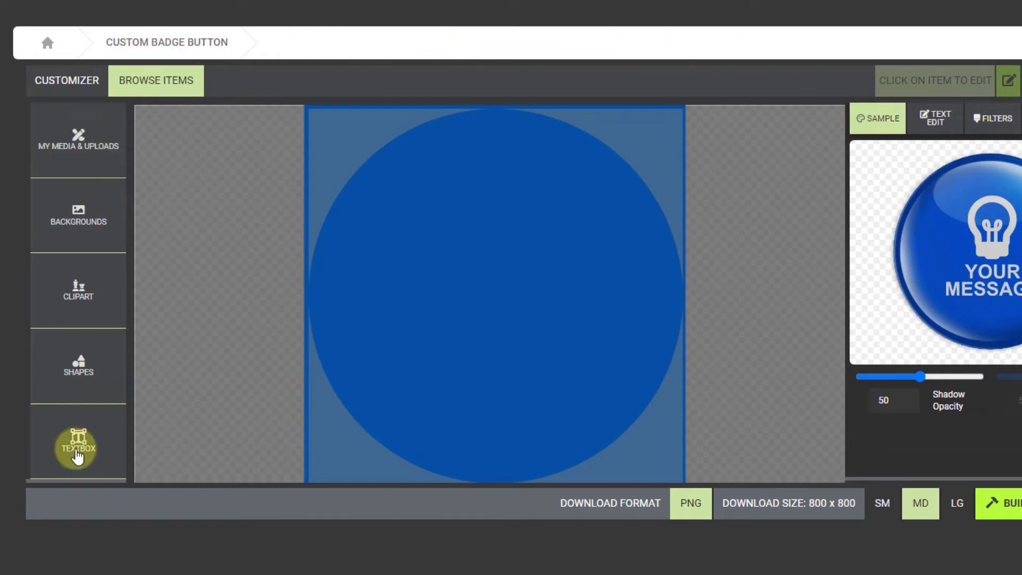
Add the Custom Wordcloud from the custom downloads to the badge project
{"action": "left_click", "coordinate": [78, 147]}
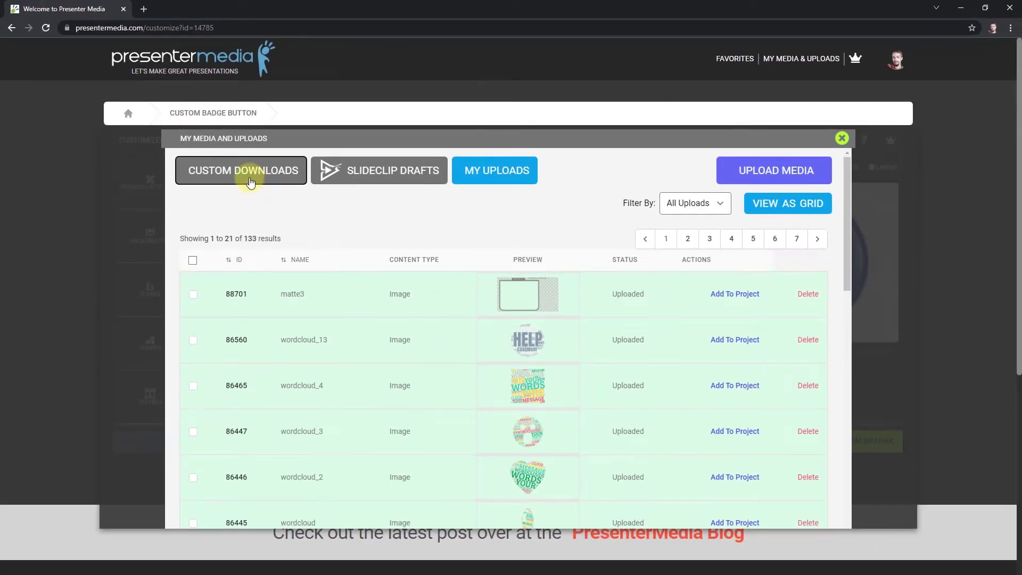
{"action": "left_click", "coordinate": [251, 182]}
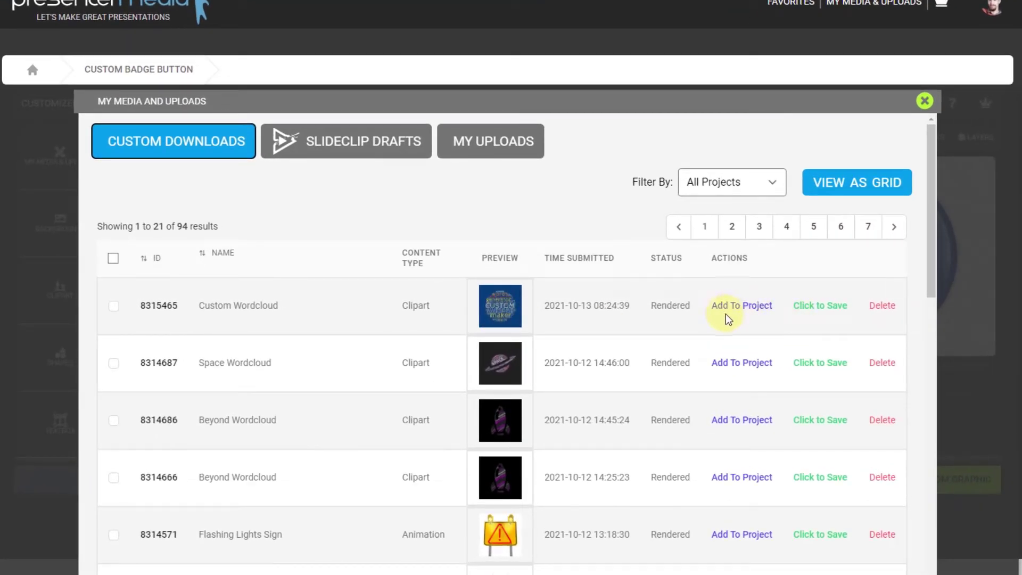
{"action": "left_click", "coordinate": [748, 309]}
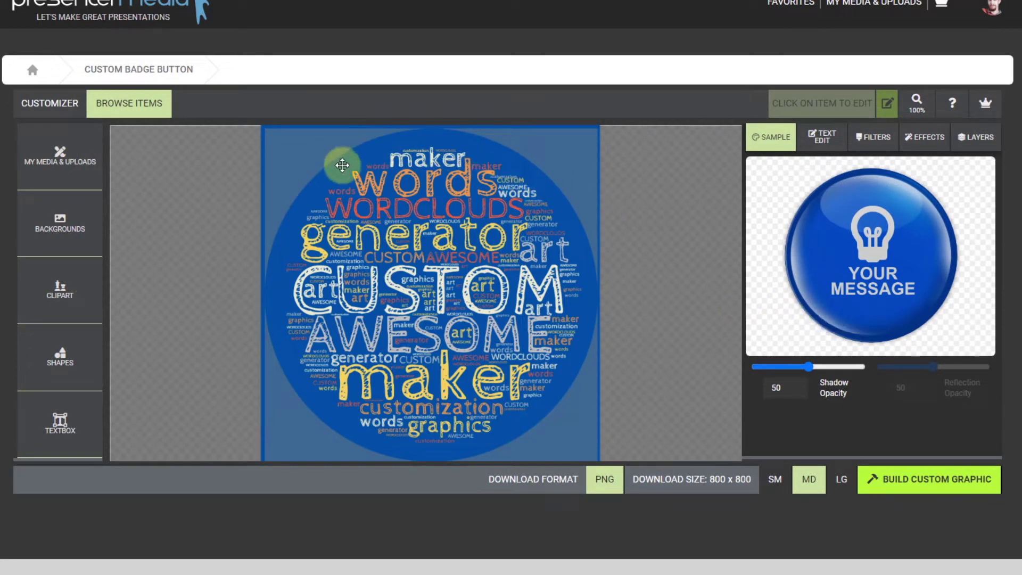
Enlarge the word cloud slightly and recentre it within the badge circle
{"action": "left_click", "coordinate": [459, 351]}
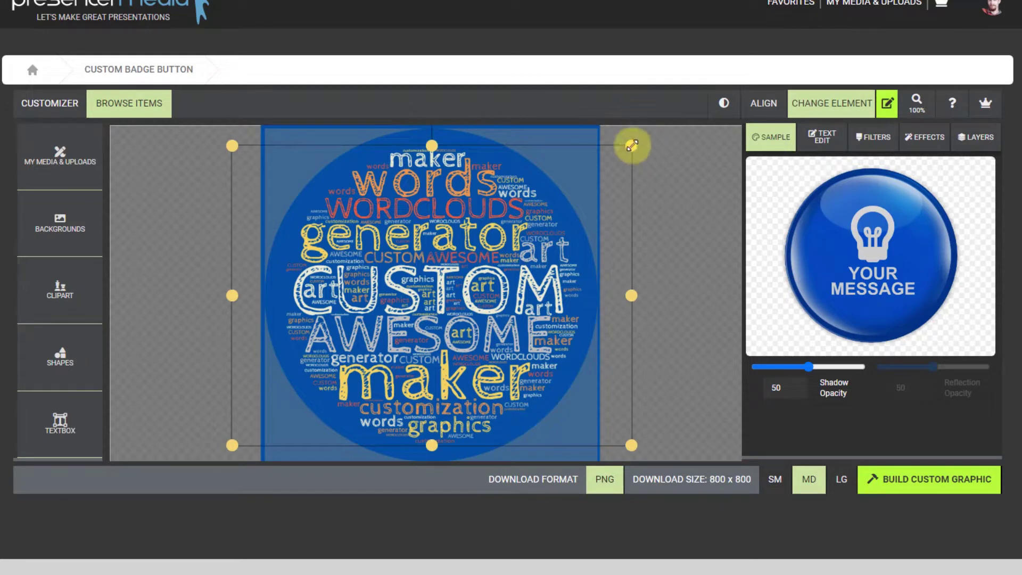
{"action": "left_click_drag", "start_coordinate": [632, 145], "coordinate": [650, 137]}
{"action": "left_click_drag", "start_coordinate": [512, 249], "coordinate": [503, 253]}
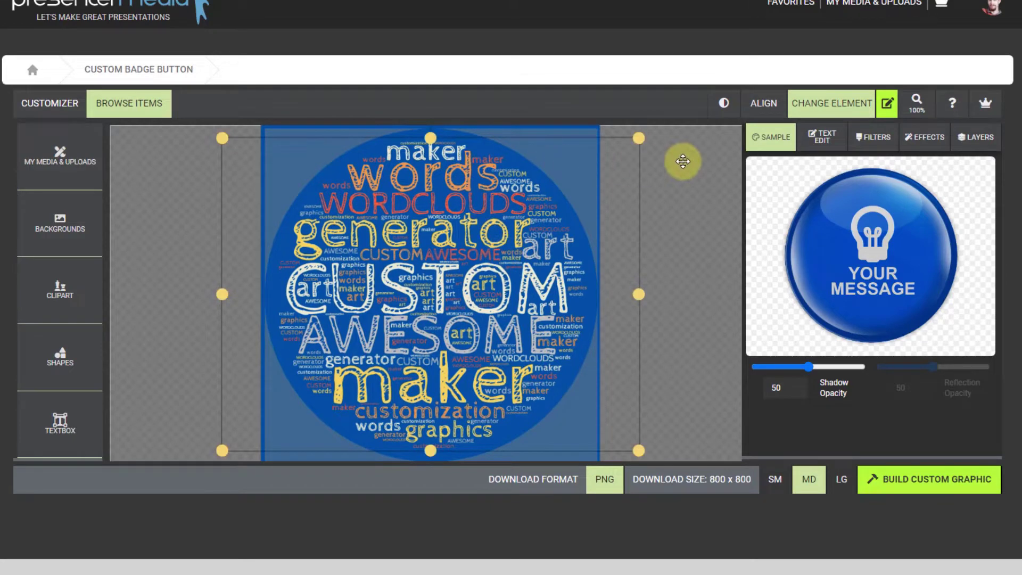
{"action": "left_click", "coordinate": [586, 153]}
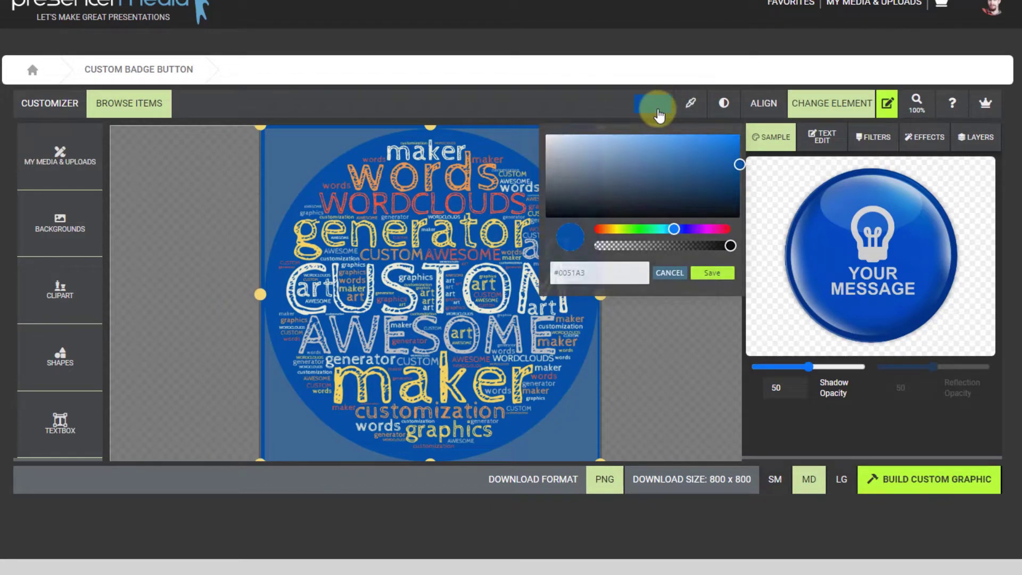
{"action": "left_click_drag", "start_coordinate": [737, 167], "coordinate": [739, 184]}
{"action": "left_click", "coordinate": [716, 347]}
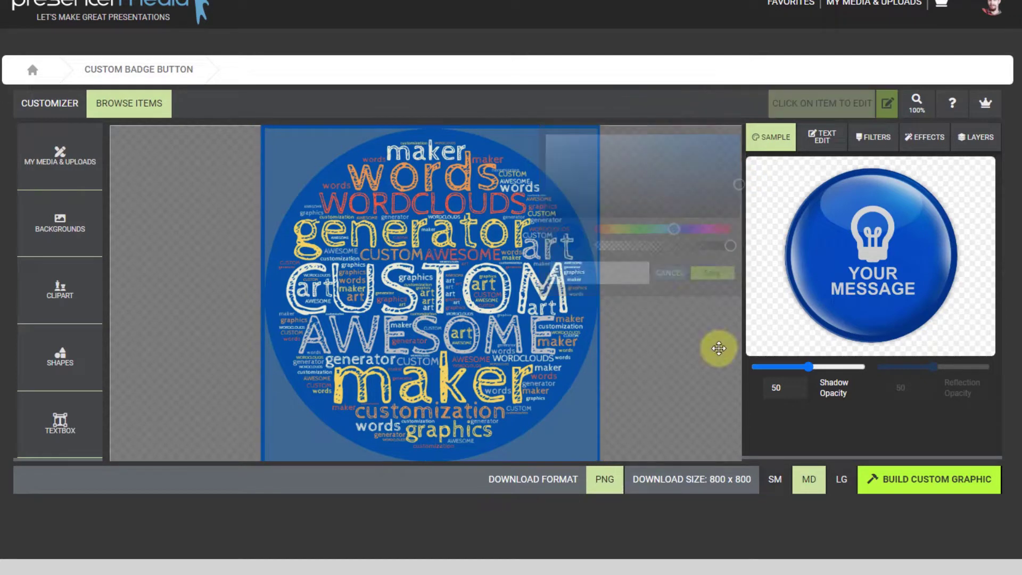
Change the badge's background color to the darker blue #013C76 and save the color
{"action": "left_click", "coordinate": [653, 102]}
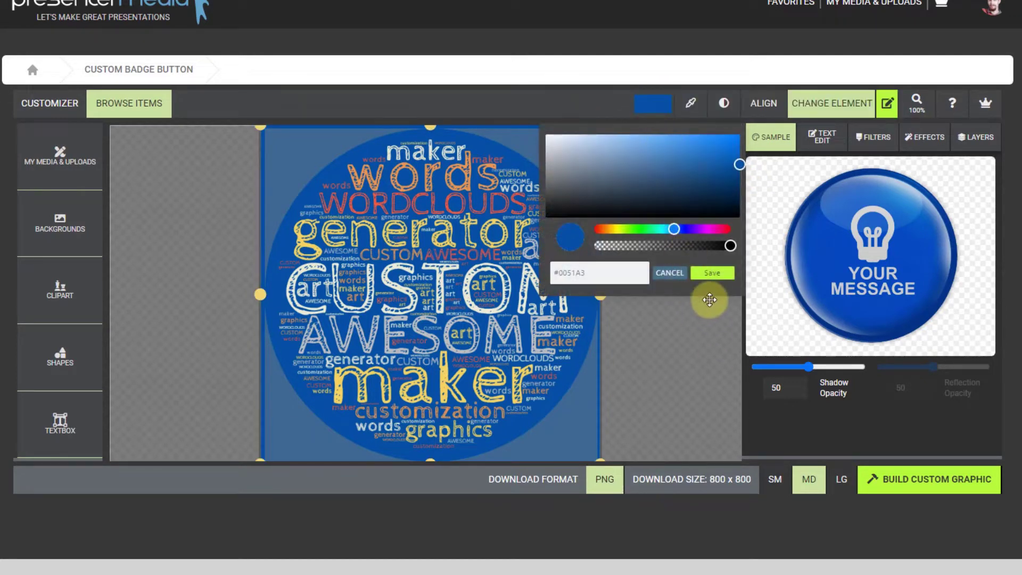
{"action": "left_click", "coordinate": [738, 177]}
{"action": "left_click", "coordinate": [721, 274]}
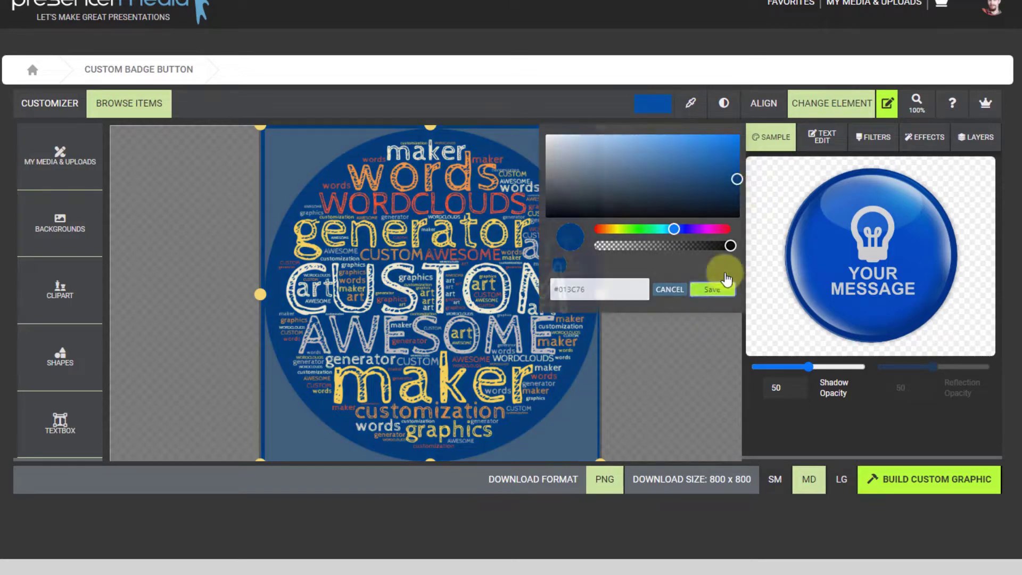
{"action": "left_click", "coordinate": [694, 272]}
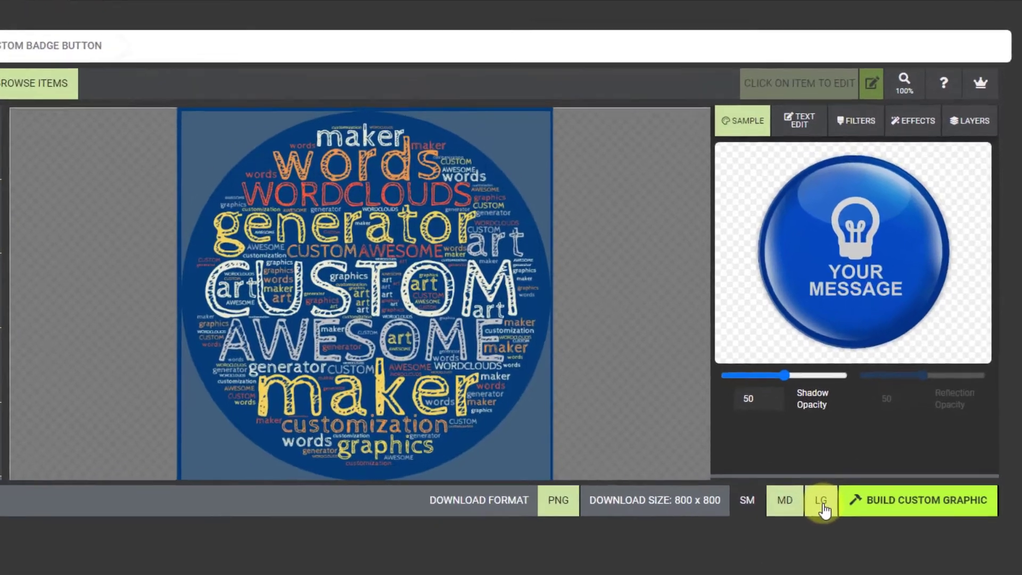
Set the download size to large, 1600 x 1600, and build the custom badge graphic
{"action": "left_click", "coordinate": [842, 479]}
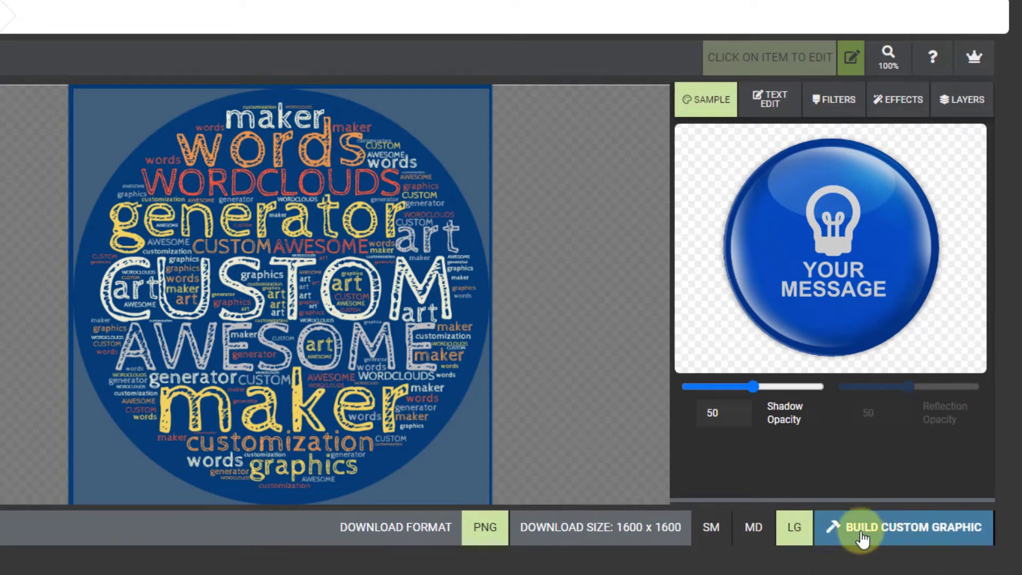
{"action": "left_click", "coordinate": [931, 534]}
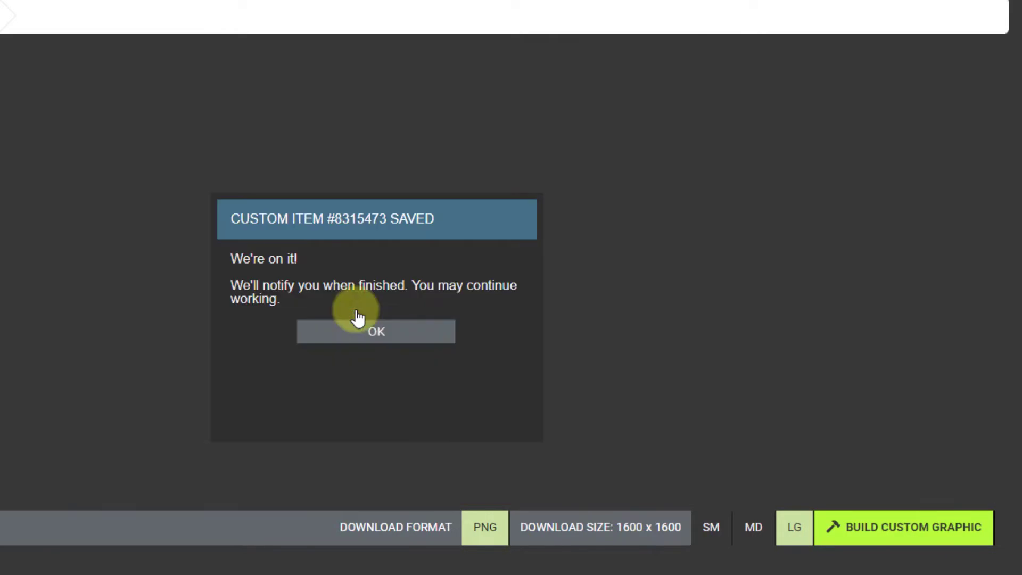
{"action": "left_click", "coordinate": [422, 339]}
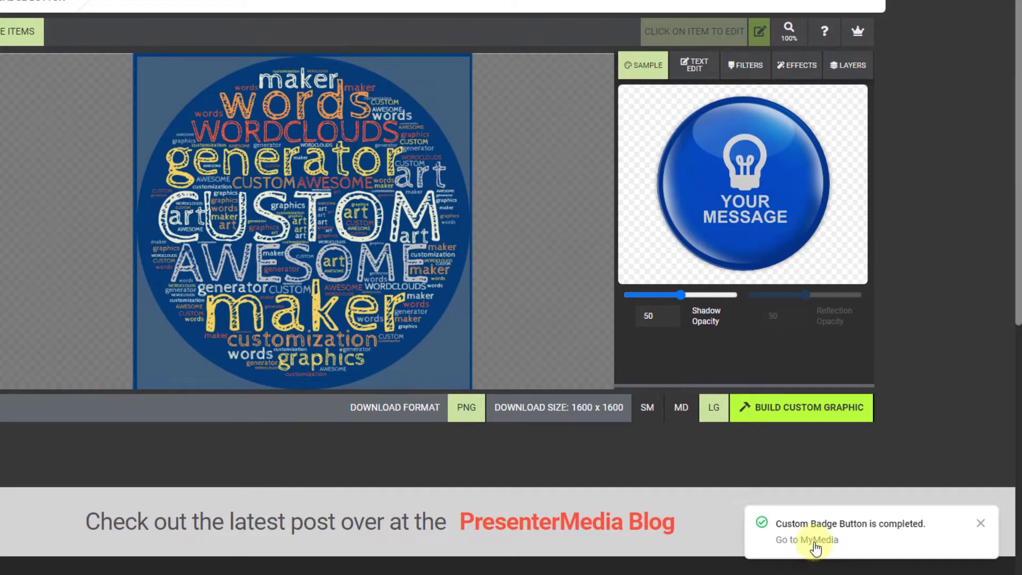
Preview the finished Custom Badge Button in My Media and close the preview
{"action": "left_click", "coordinate": [815, 541]}
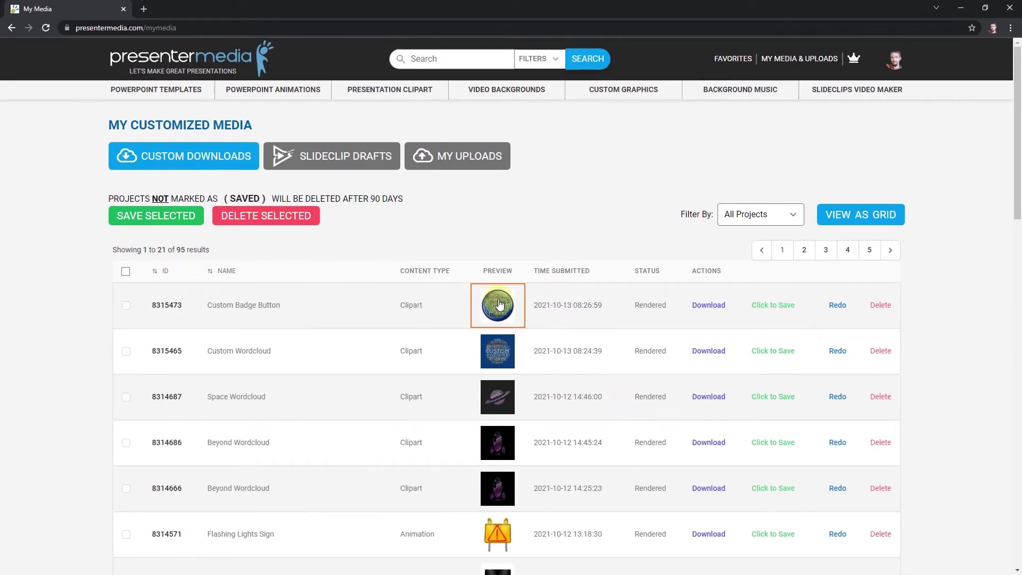
{"action": "left_click", "coordinate": [499, 304]}
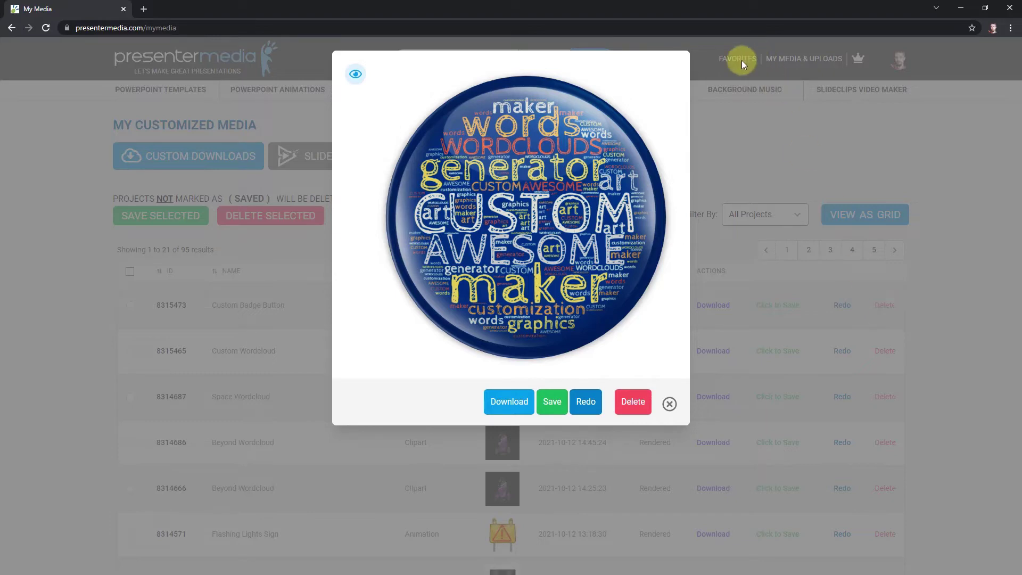
{"action": "left_click", "coordinate": [670, 406]}
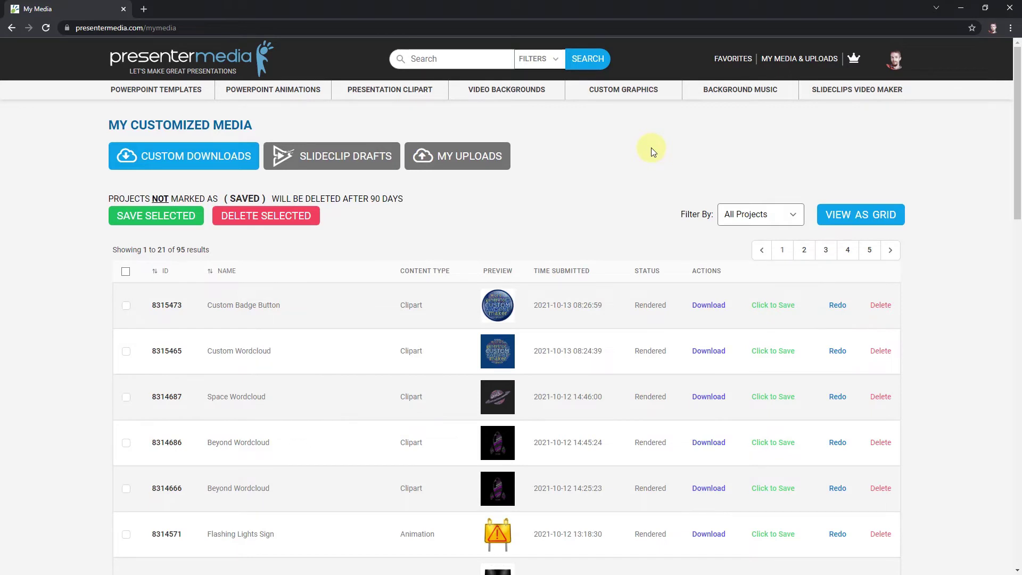
Browse the custom graphics library through pages 1 and 2 for other customizable designs
{"action": "mouse_move", "coordinate": [628, 96]}
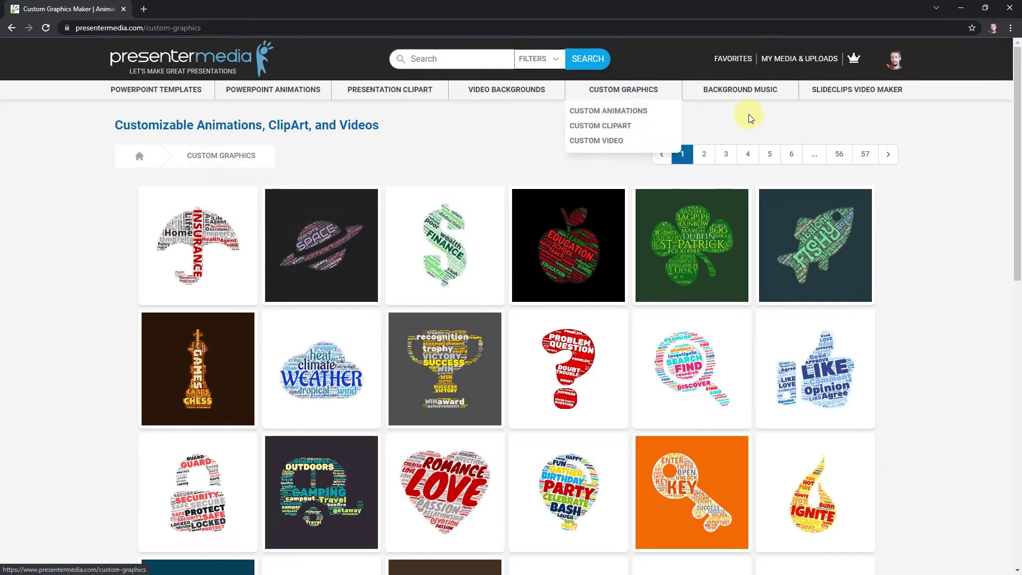
{"action": "scroll", "coordinate": [513, 137], "scroll_direction": "down", "scroll_amount": 5}
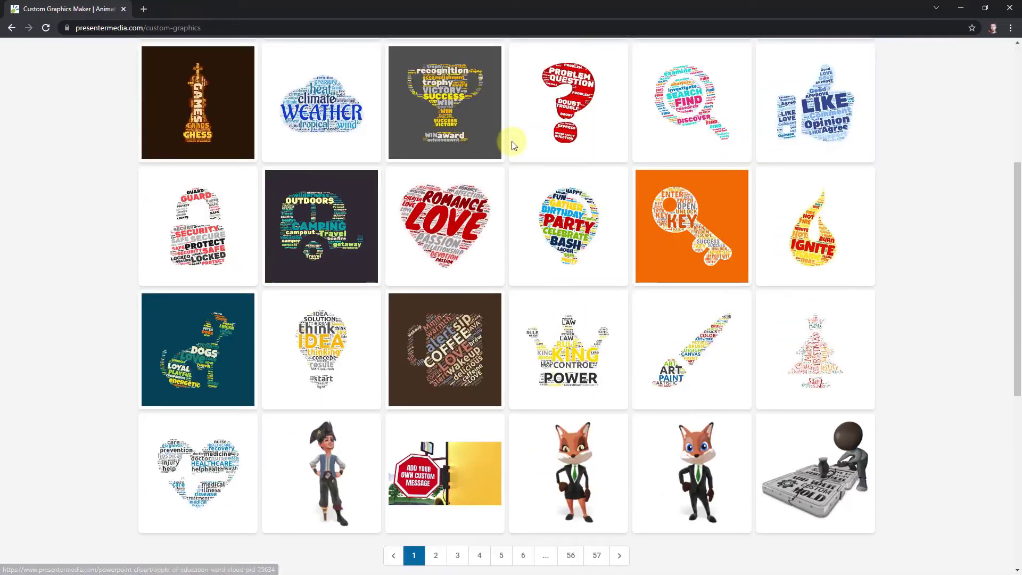
{"action": "scroll", "coordinate": [513, 142], "scroll_direction": "up", "scroll_amount": 5}
{"action": "scroll", "coordinate": [781, 352], "scroll_direction": "down", "scroll_amount": 15}
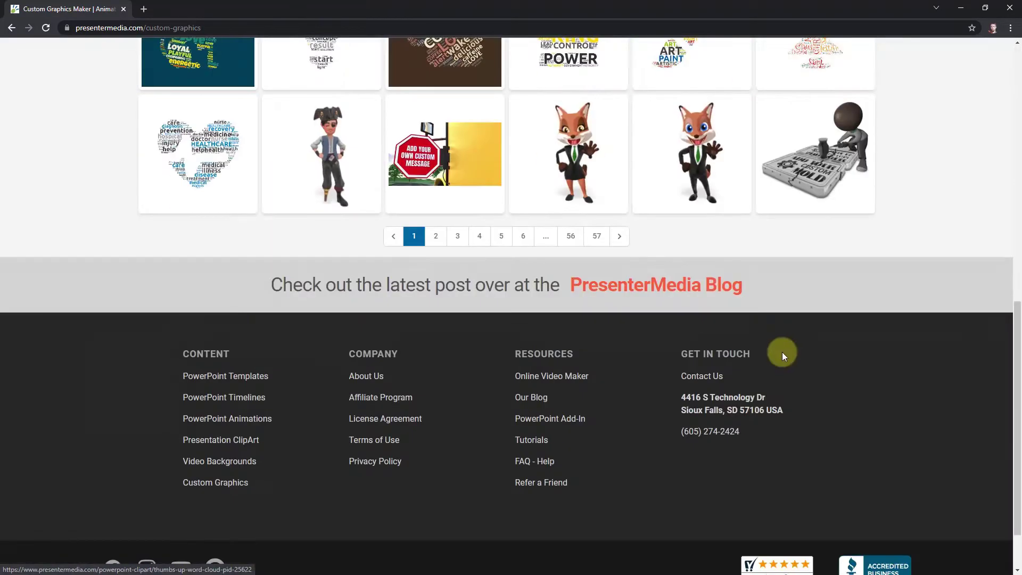
{"action": "left_click", "coordinate": [436, 236]}
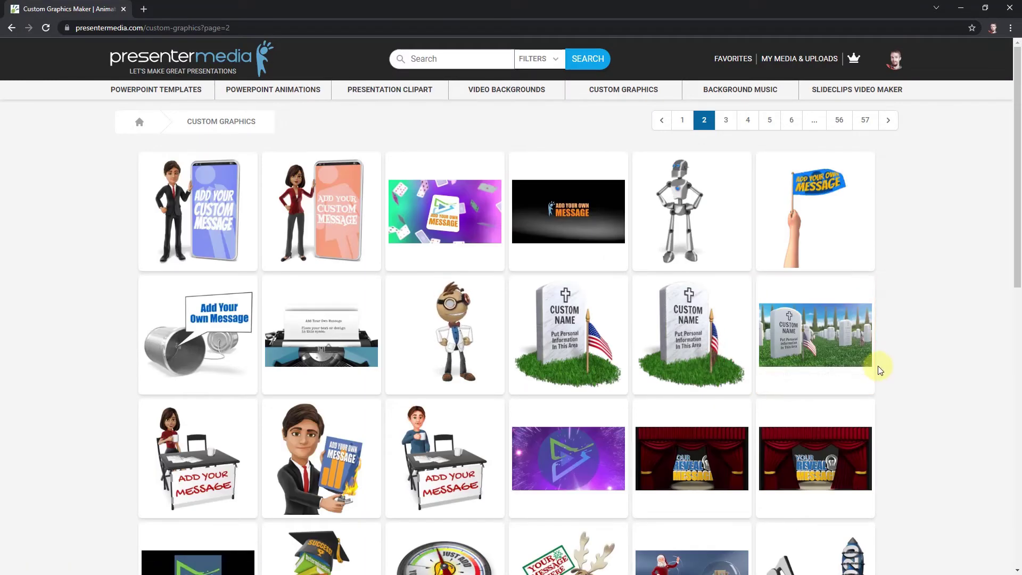
{"action": "scroll", "coordinate": [877, 366], "scroll_direction": "down", "scroll_amount": 3}
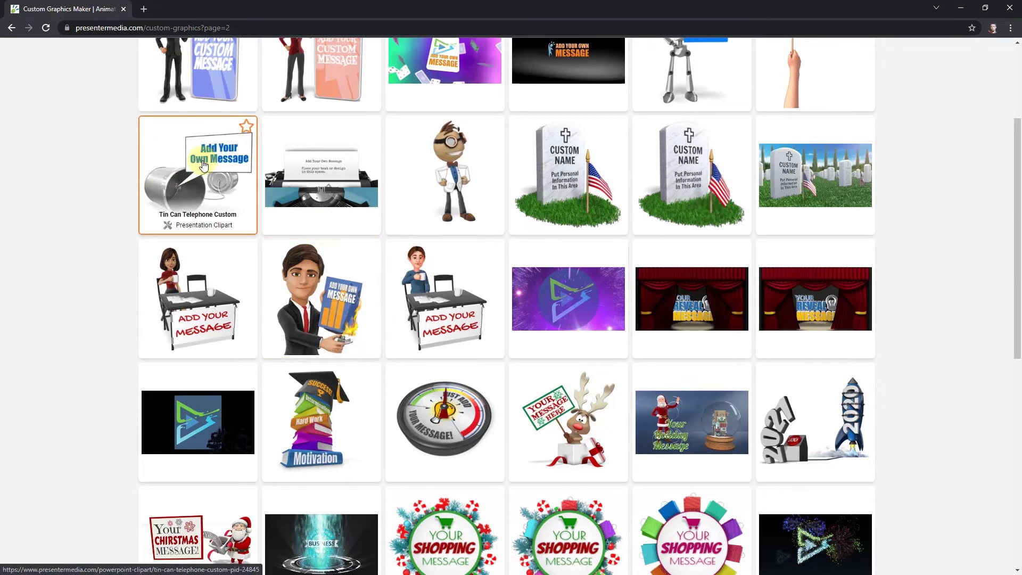
Open the Tin Can Telephone Custom clipart and look over its customization options
{"action": "left_click", "coordinate": [230, 160]}
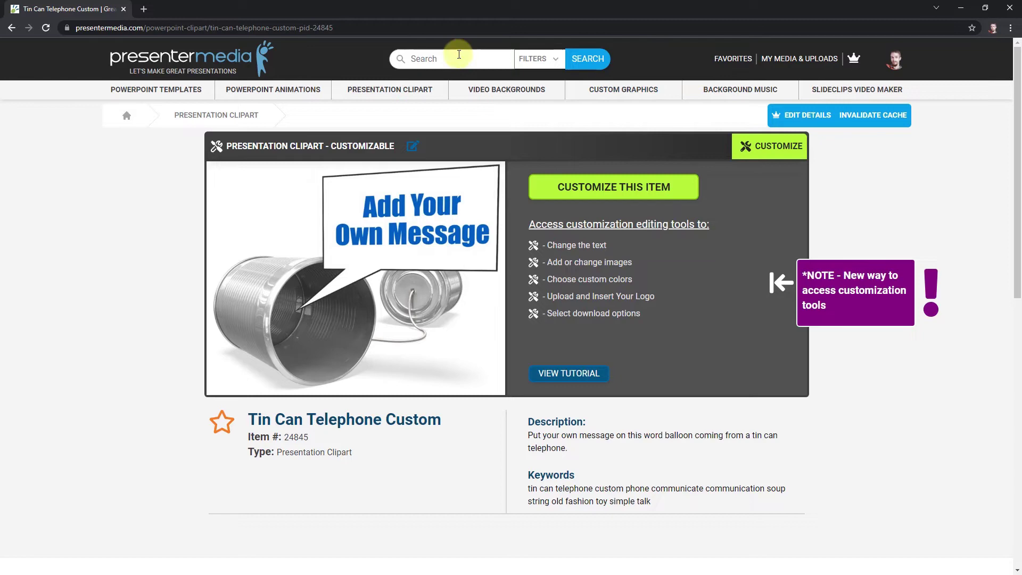
{"action": "left_click", "coordinate": [346, 27]}
{"action": "left_click_drag", "start_coordinate": [387, 28], "coordinate": [194, 38]}
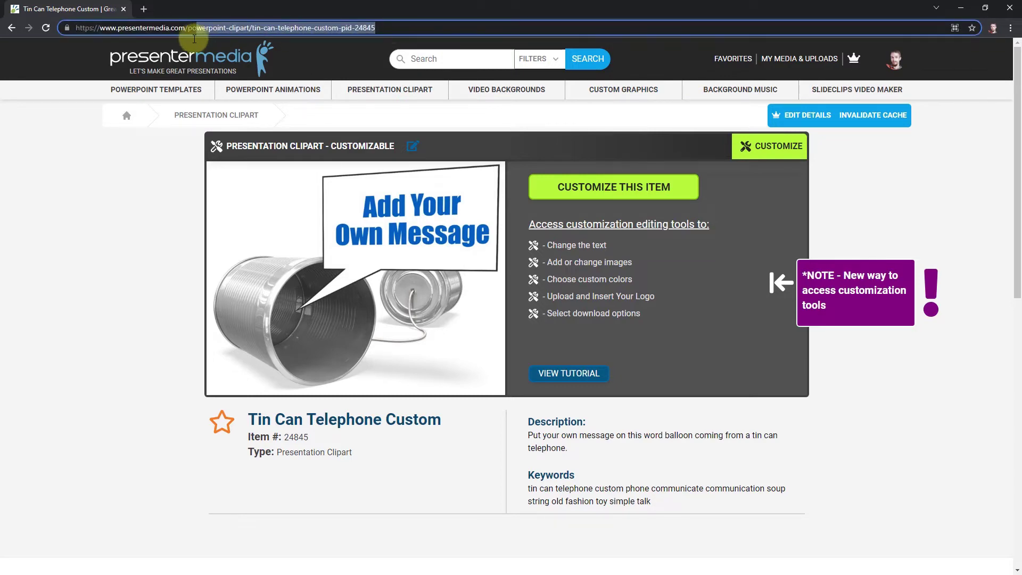
Open the Cyber Security Word Cloud Lock from the custom graphics library for customizing and change its shape to the wide rectangle
{"action": "left_click", "coordinate": [609, 99]}
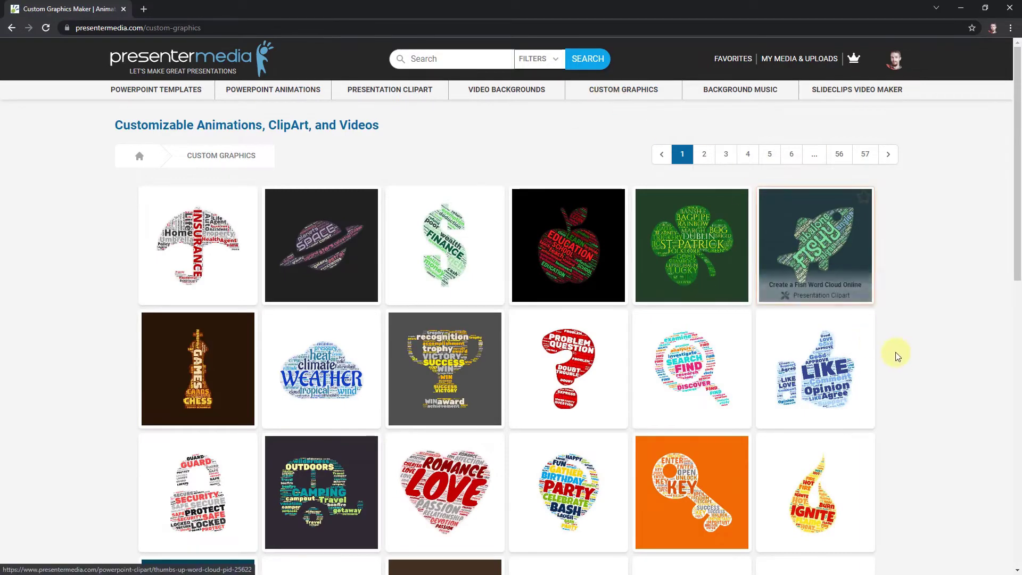
{"action": "scroll", "coordinate": [897, 348], "scroll_direction": "down", "scroll_amount": 2}
{"action": "scroll", "coordinate": [903, 358], "scroll_direction": "up", "scroll_amount": 2}
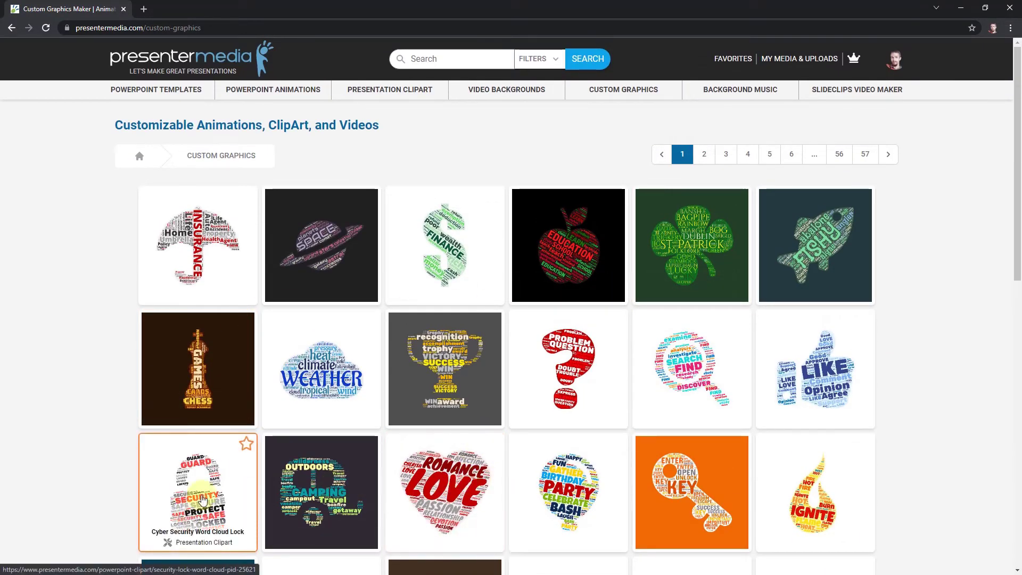
{"action": "left_click", "coordinate": [203, 500]}
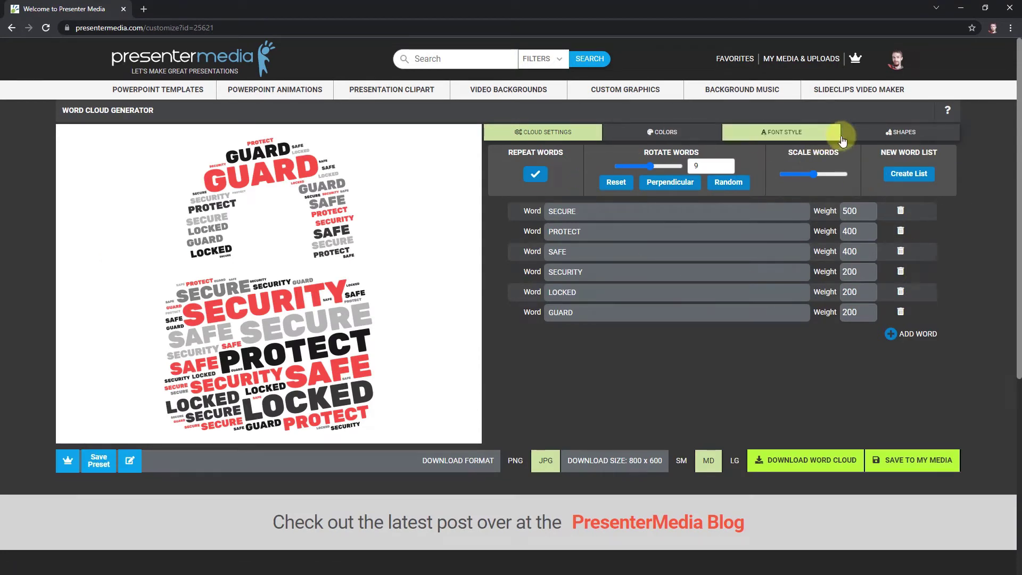
{"action": "left_click", "coordinate": [891, 133]}
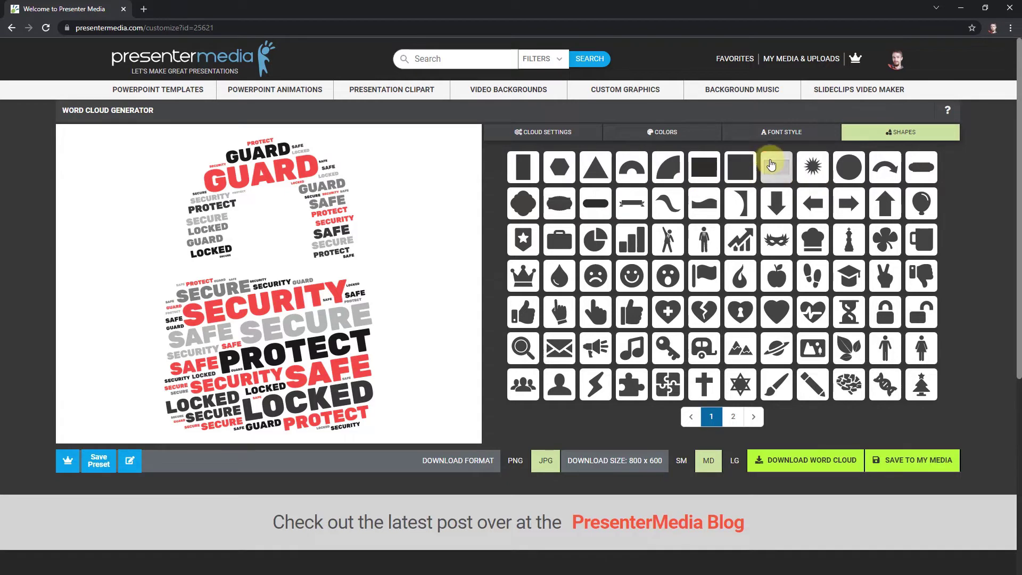
{"action": "left_click", "coordinate": [778, 167]}
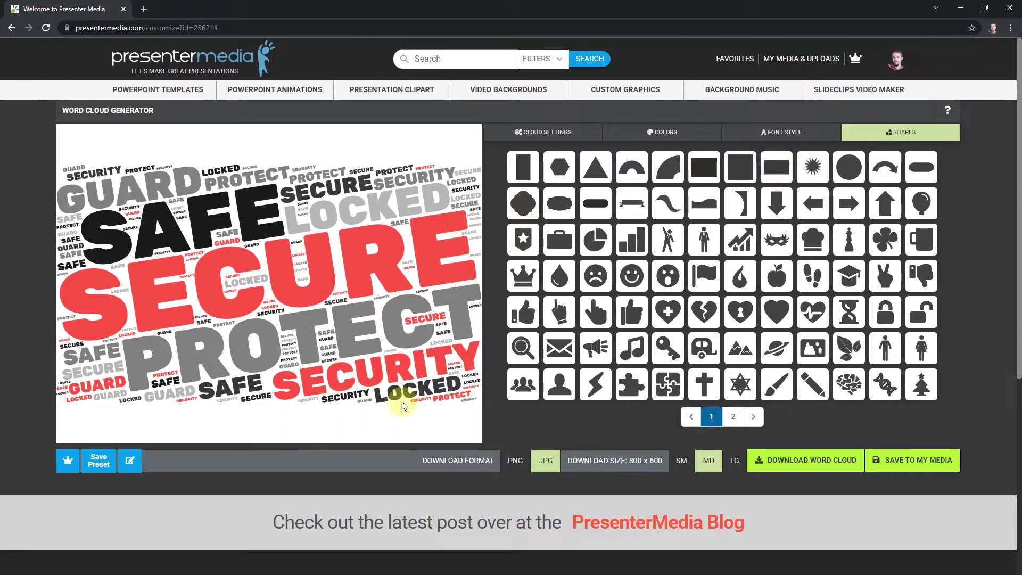
Set the word cloud's output to a large 1600 x 1200 PNG and save it to My Media
{"action": "left_click", "coordinate": [515, 470]}
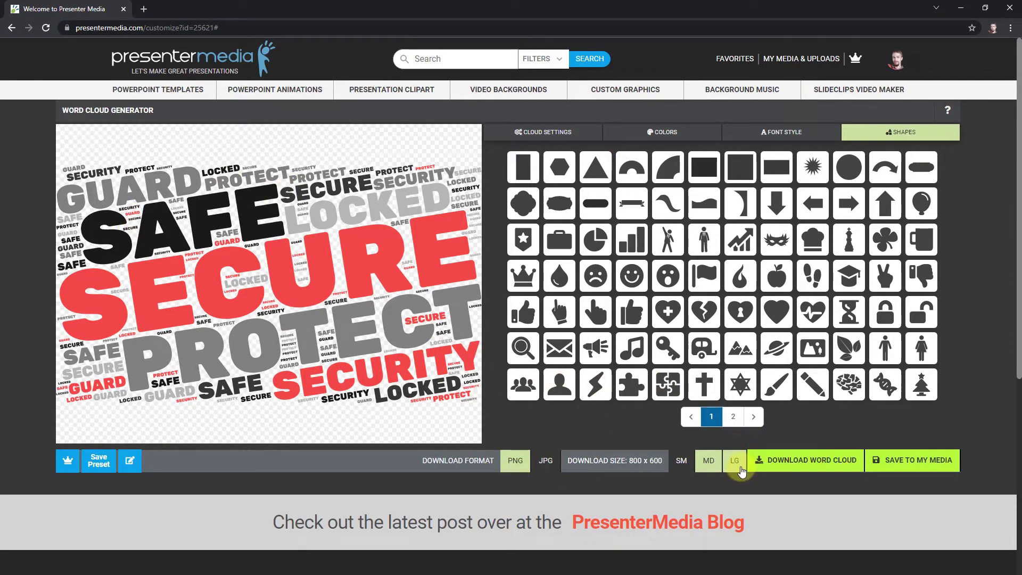
{"action": "left_click", "coordinate": [738, 461]}
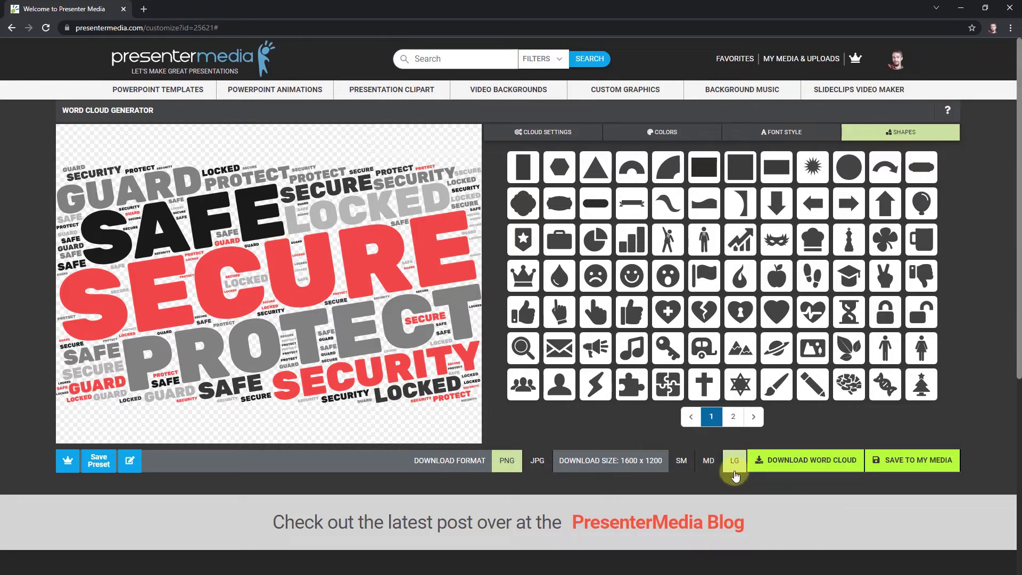
{"action": "left_click", "coordinate": [733, 467]}
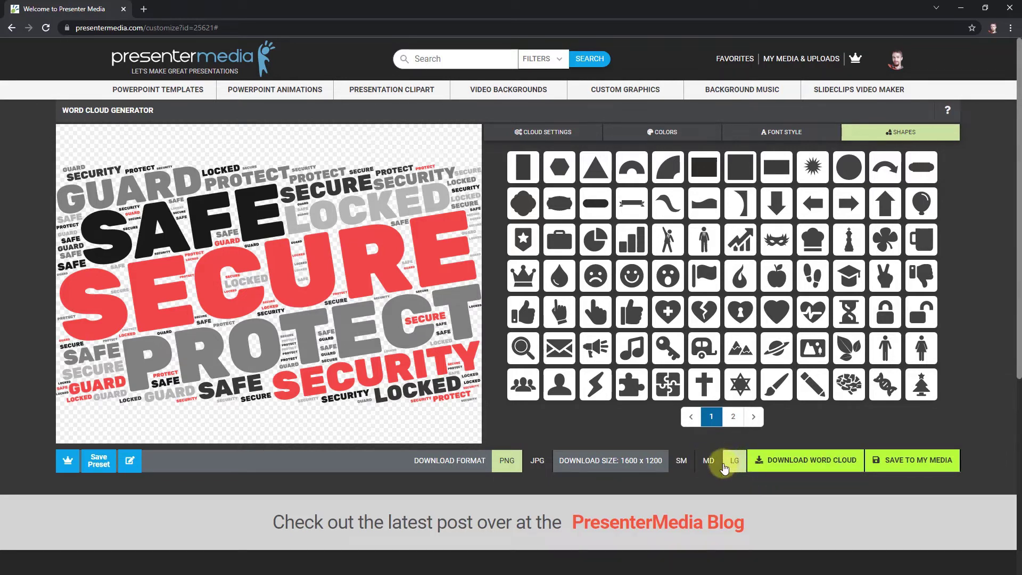
{"action": "left_click", "coordinate": [914, 468]}
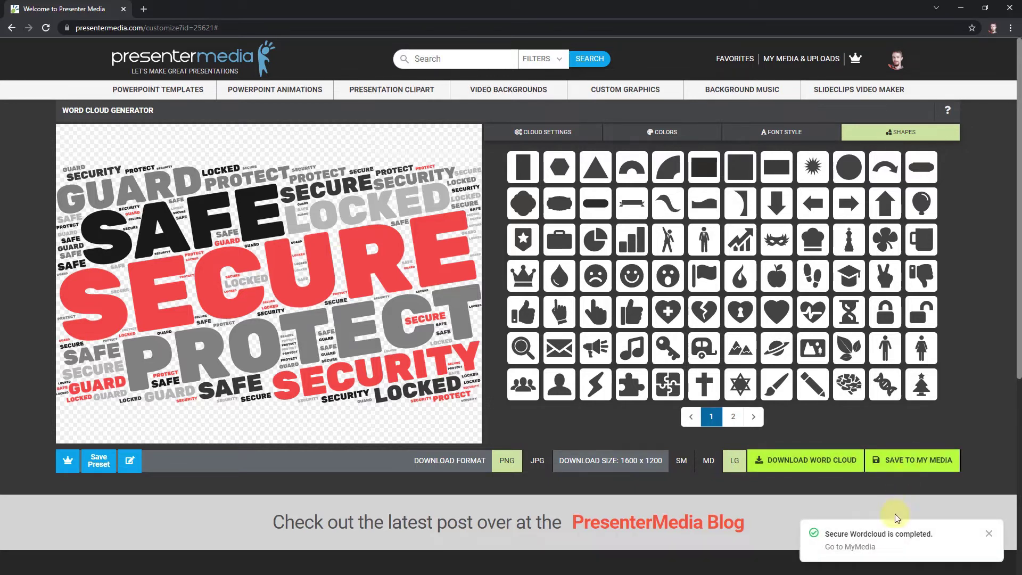
Return to page 2 of the custom graphics library and look through its customizable designs
{"action": "left_click", "coordinate": [12, 28]}
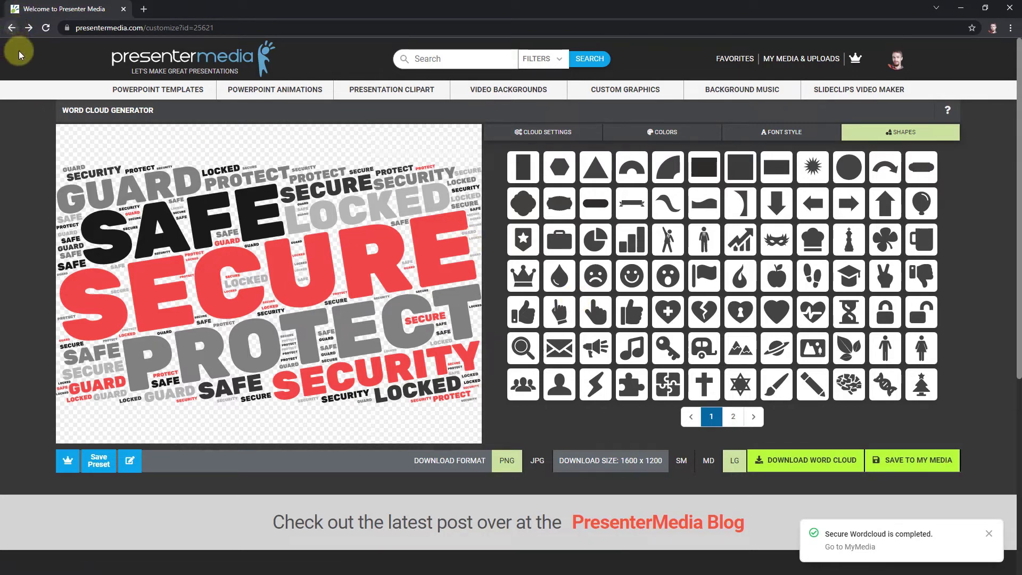
{"action": "left_click", "coordinate": [11, 29]}
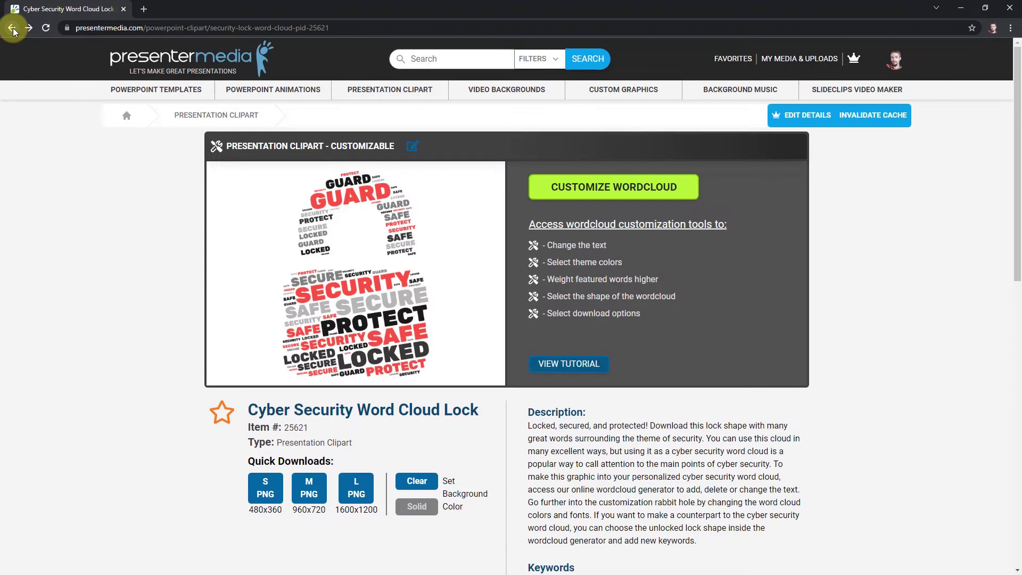
{"action": "left_click", "coordinate": [12, 29]}
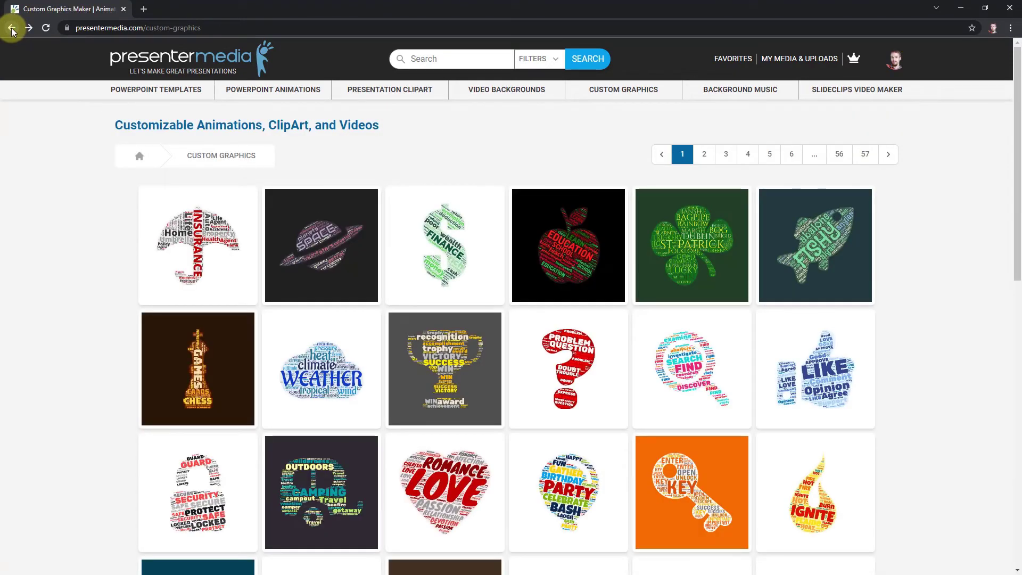
{"action": "left_click", "coordinate": [12, 28]}
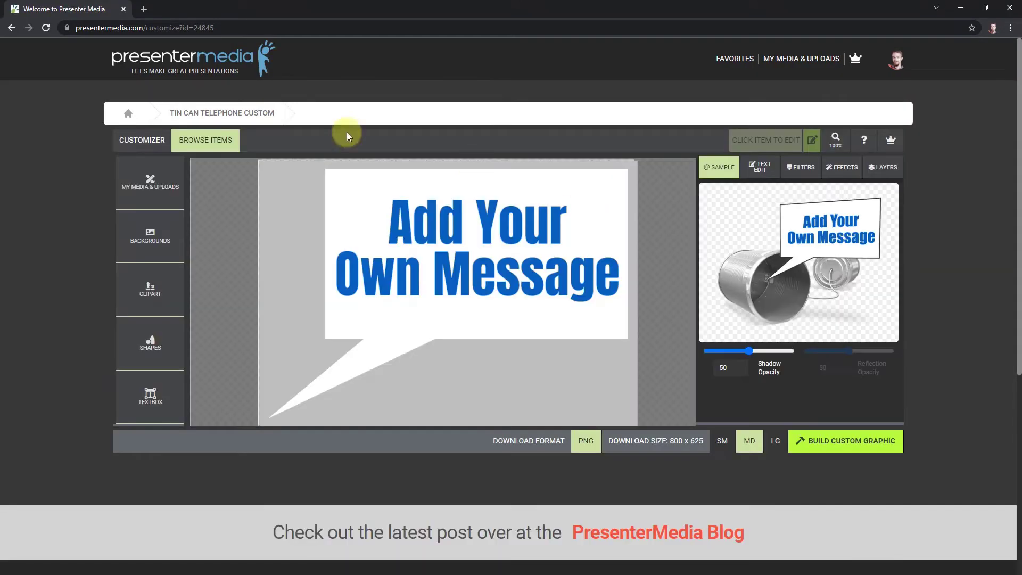
{"action": "left_click", "coordinate": [15, 30]}
{"action": "left_click", "coordinate": [11, 28]}
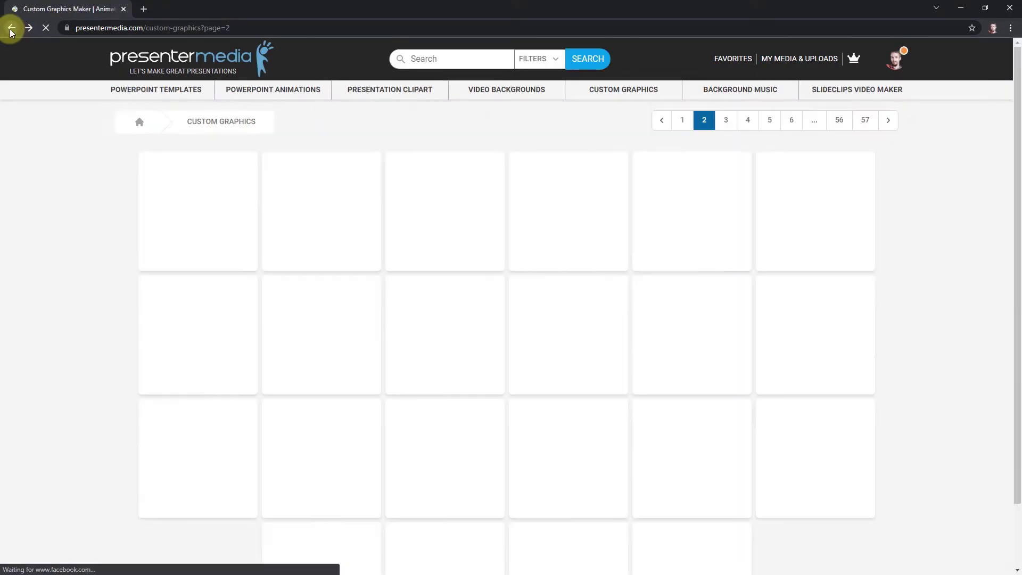
{"action": "scroll", "coordinate": [1004, 421], "scroll_direction": "down", "scroll_amount": 2}
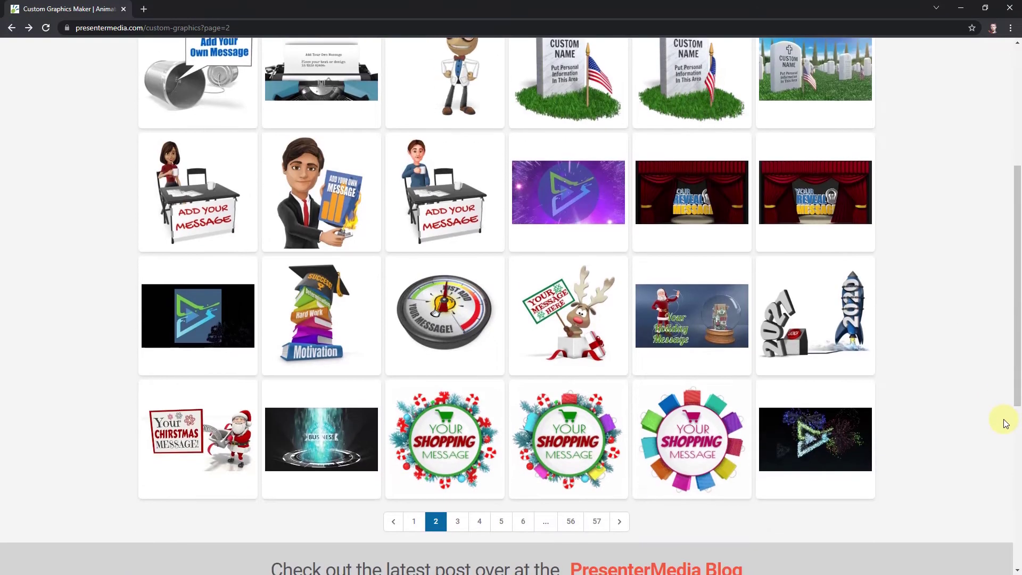
{"action": "scroll", "coordinate": [1004, 426], "scroll_direction": "up", "scroll_amount": 4}
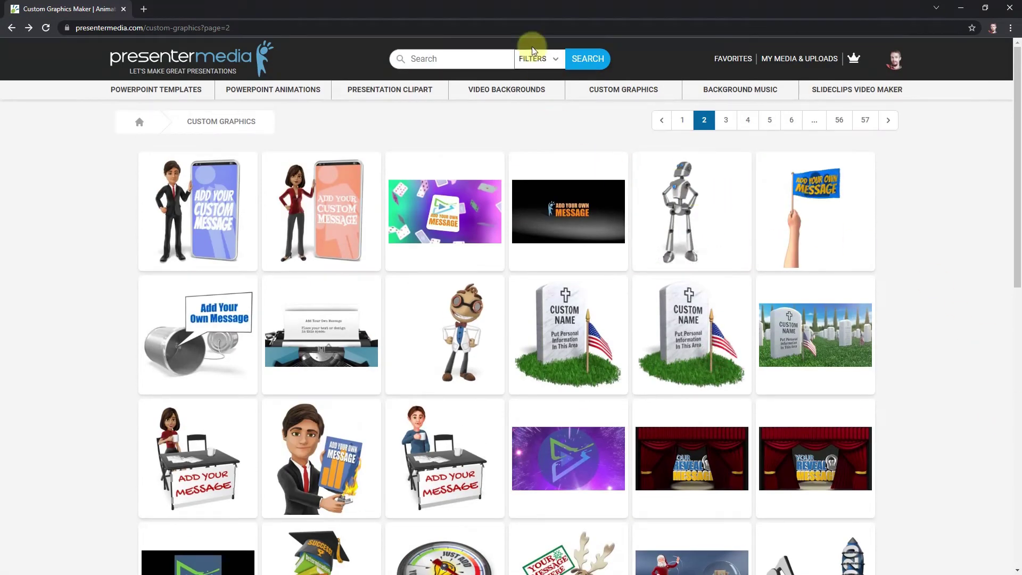
Search the library for "sign", filtered to custom animations, and open the Sign On Fire item for customizing
{"action": "left_click", "coordinate": [376, 97]}
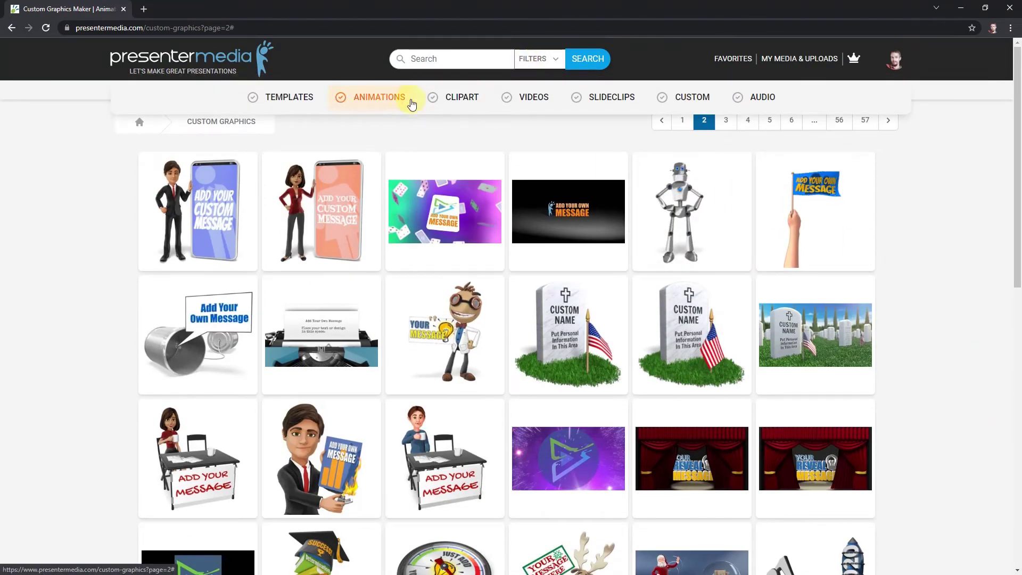
{"action": "left_click", "coordinate": [464, 60]}
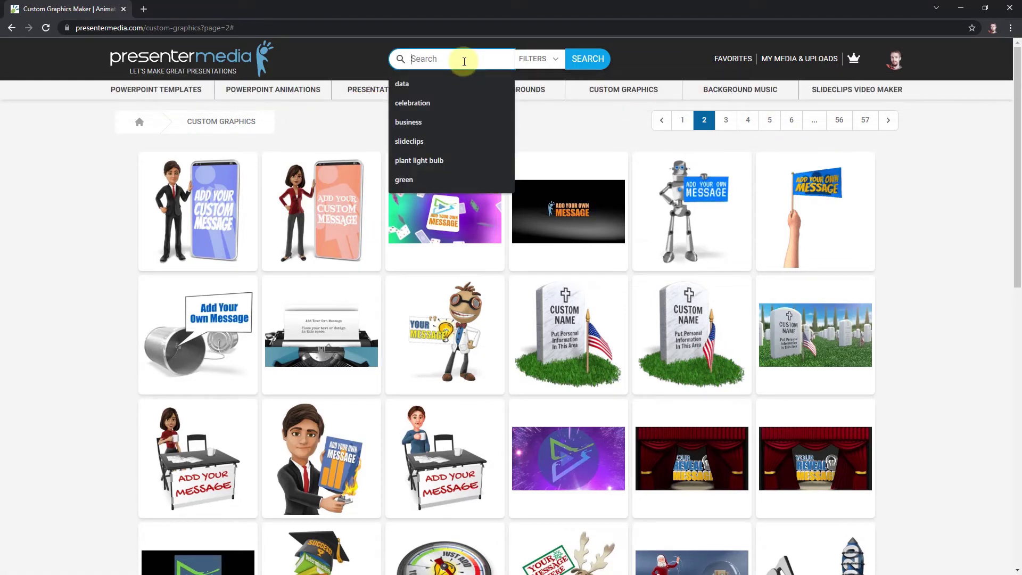
{"action": "type", "text": "sign"}
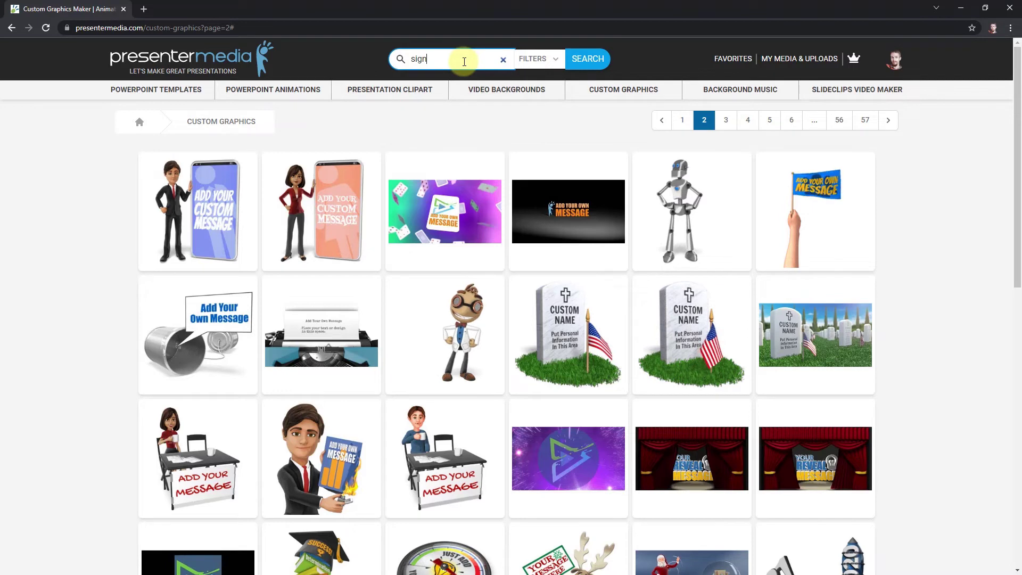
{"action": "key", "text": "Return"}
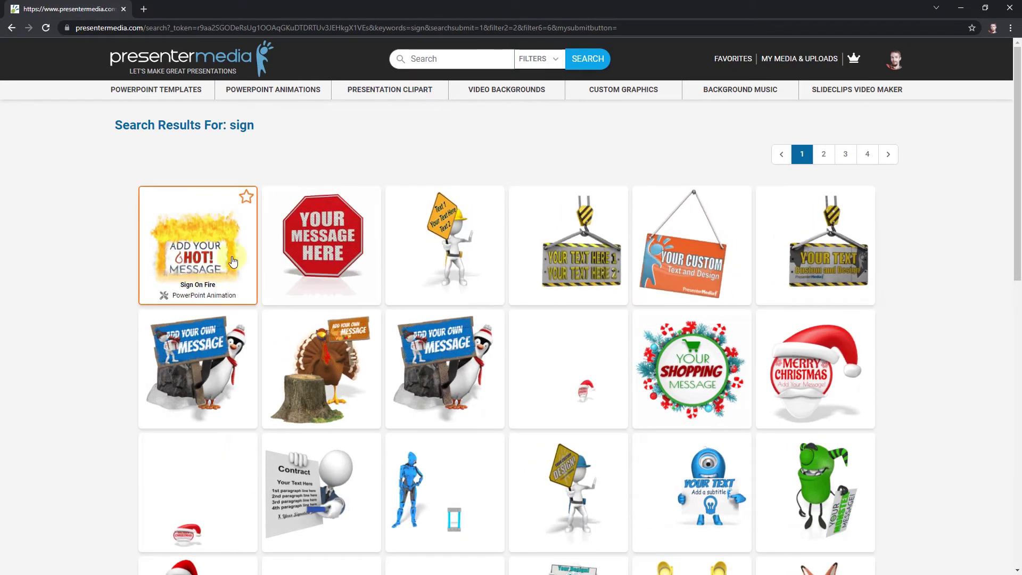
{"action": "left_click", "coordinate": [198, 240]}
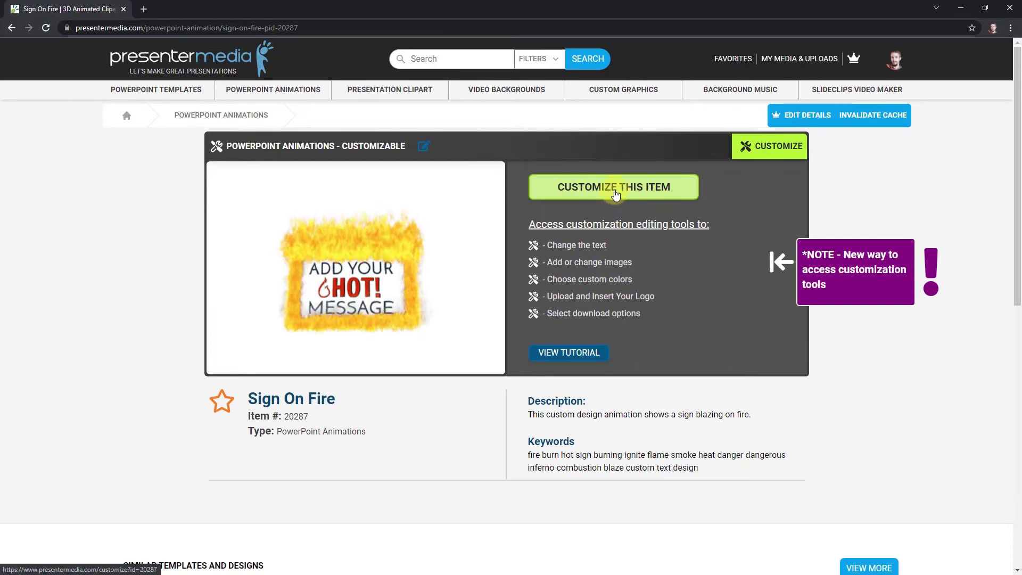
{"action": "left_click", "coordinate": [616, 195]}
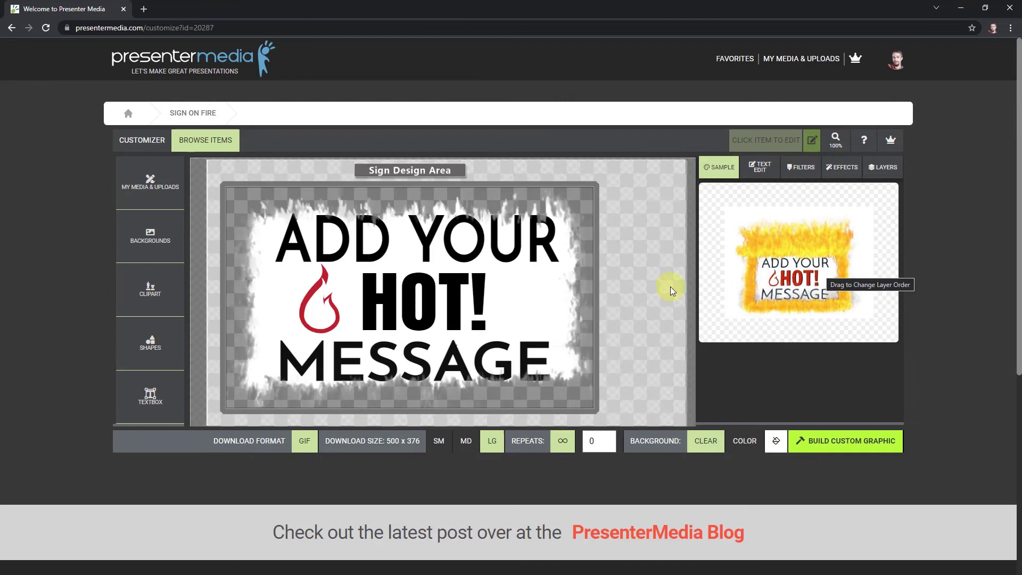
Delete the three sample text lines and the red flame icon from the sign design area
{"action": "left_click", "coordinate": [484, 258]}
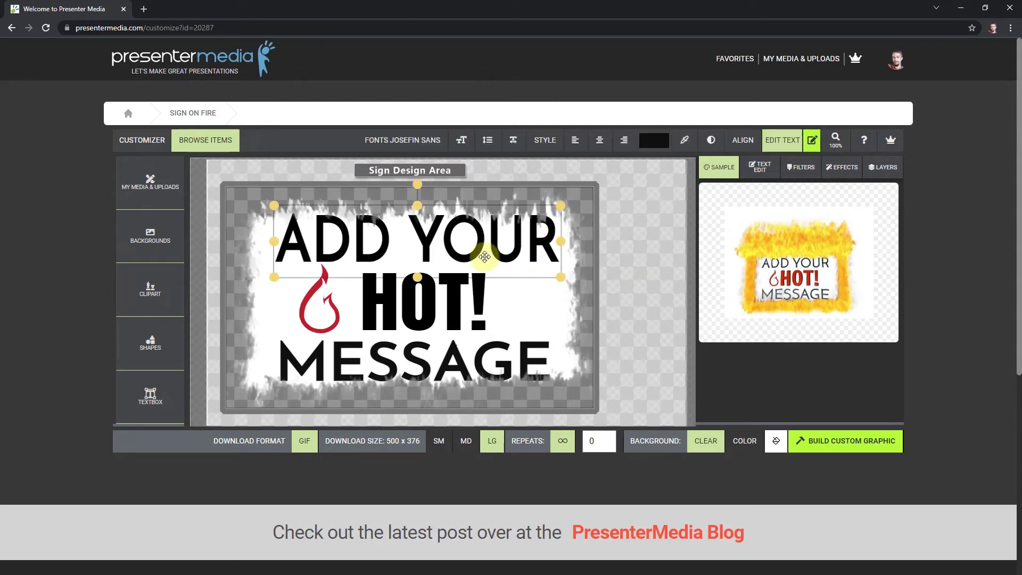
{"action": "key", "text": "Delete"}
{"action": "left_click", "coordinate": [391, 306]}
{"action": "key", "text": "Delete"}
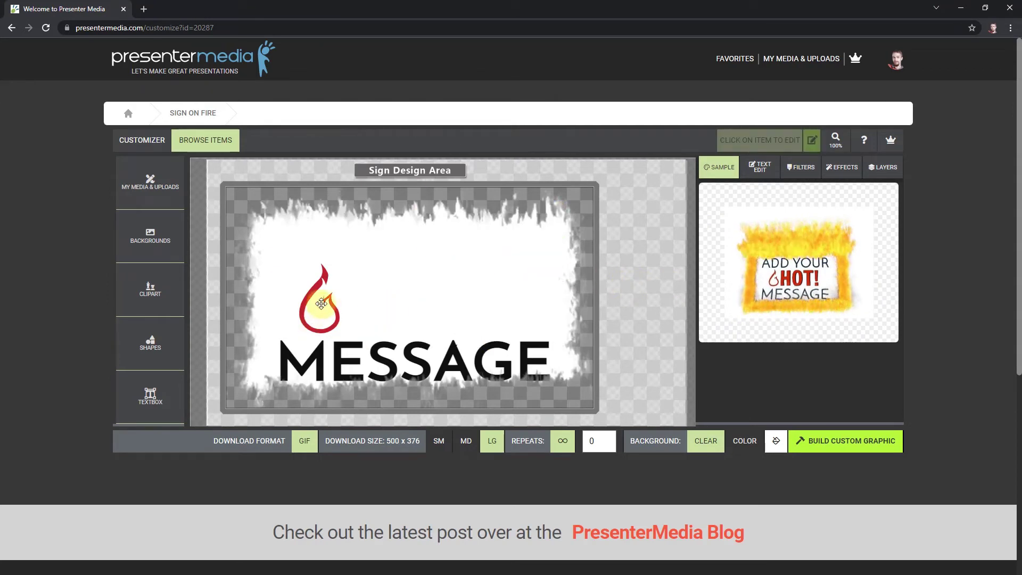
{"action": "left_click", "coordinate": [327, 298]}
{"action": "key", "text": "Delete"}
{"action": "left_click", "coordinate": [342, 375]}
{"action": "key", "text": "Delete"}
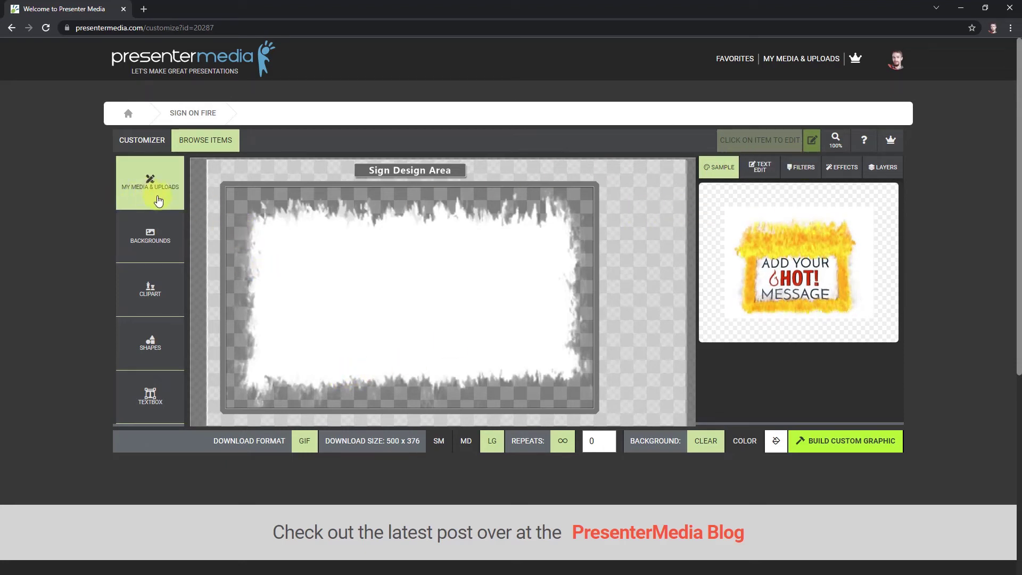
Add the Secure Wordcloud from the custom downloads to the sign, enlarge it slightly and center it over the white area
{"action": "left_click", "coordinate": [158, 197]}
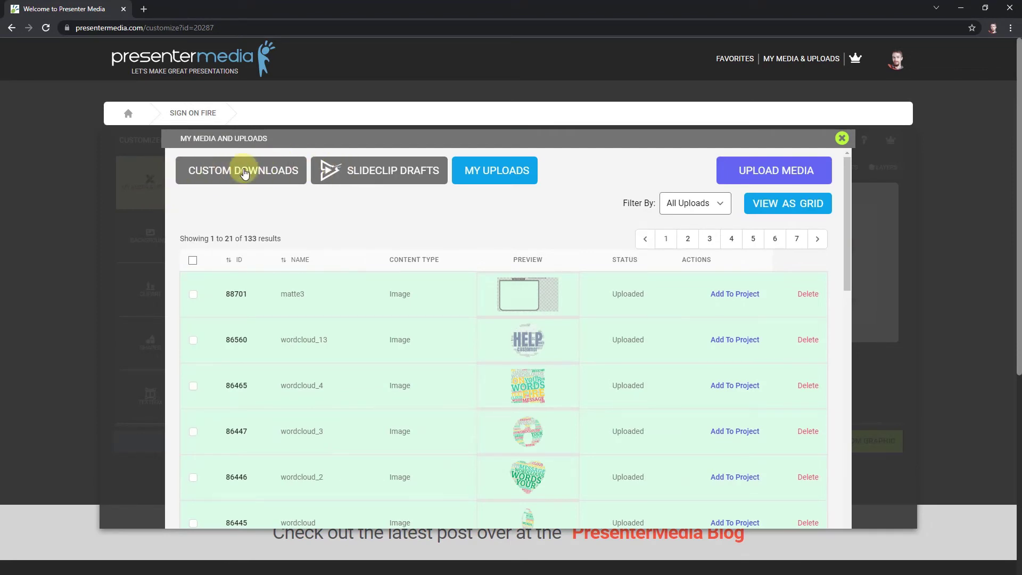
{"action": "left_click", "coordinate": [245, 171]}
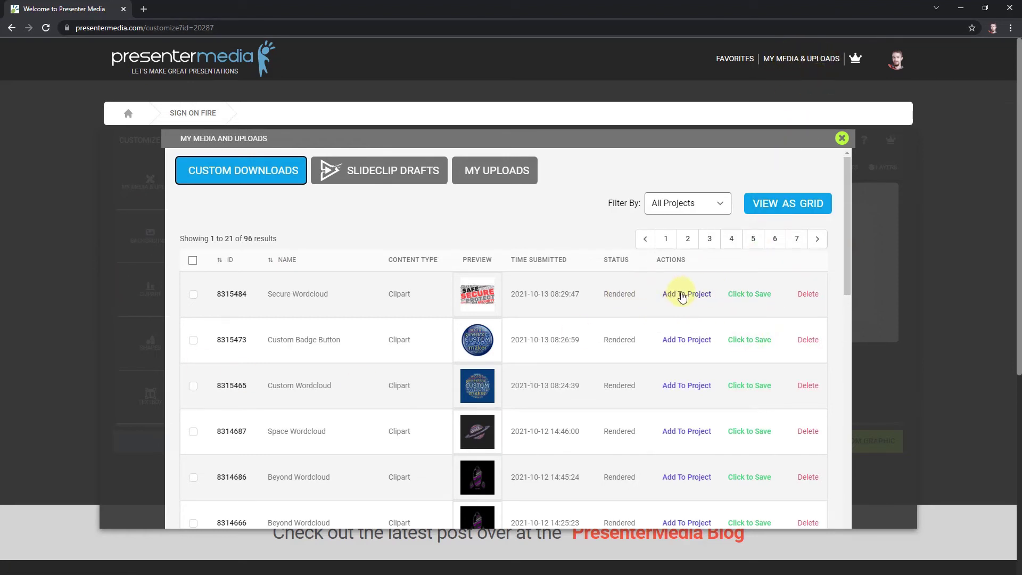
{"action": "left_click", "coordinate": [677, 296]}
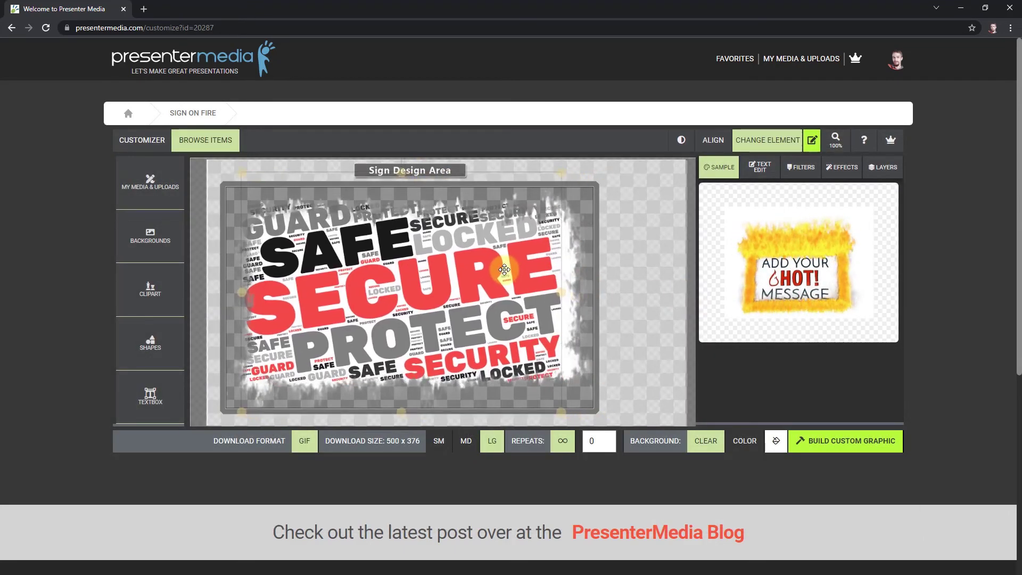
{"action": "left_click_drag", "start_coordinate": [555, 411], "coordinate": [572, 422]}
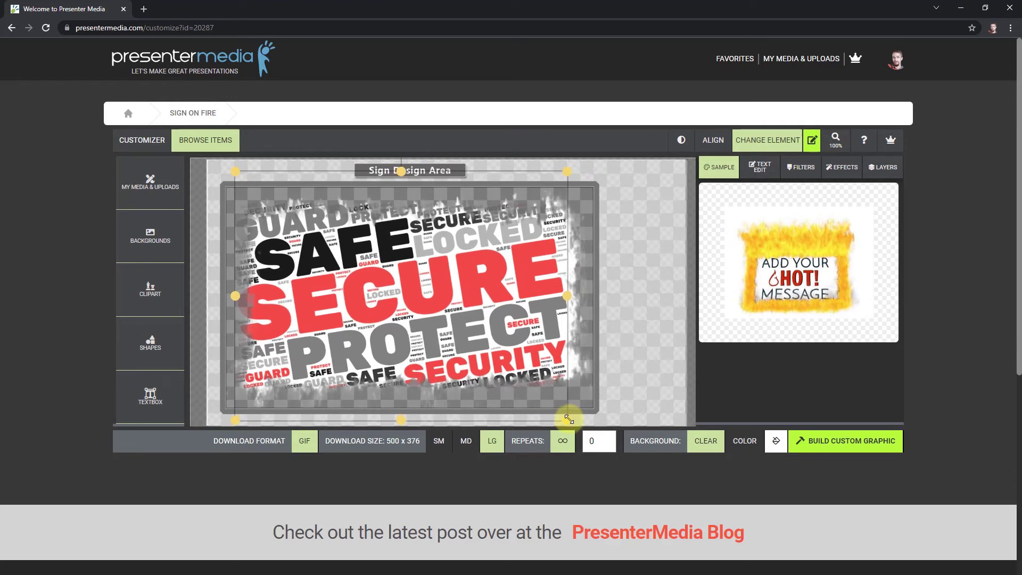
{"action": "left_click_drag", "start_coordinate": [506, 316], "coordinate": [510, 312]}
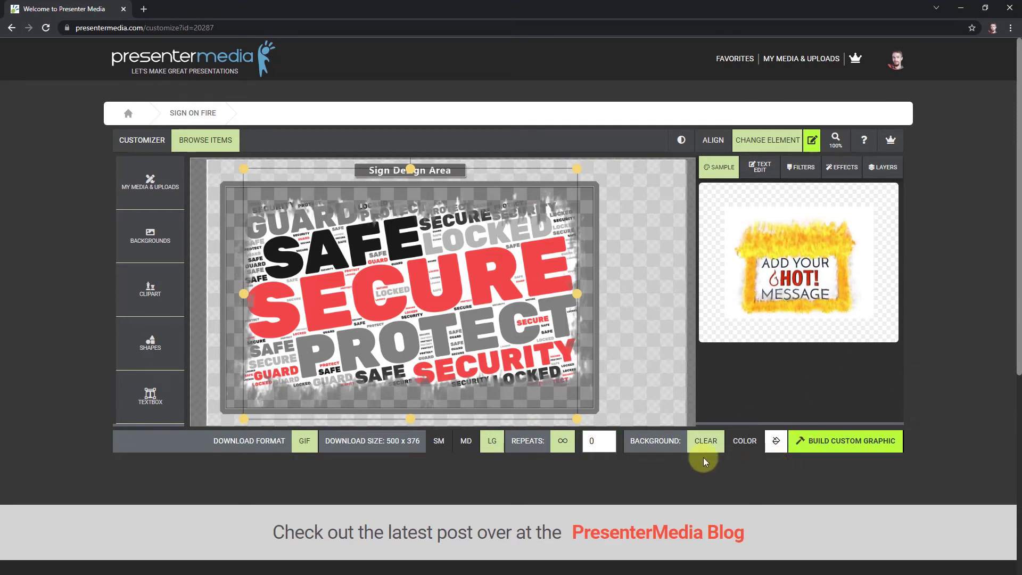
Try a solid black background for the animation and set the background back to clear
{"action": "left_click", "coordinate": [743, 445]}
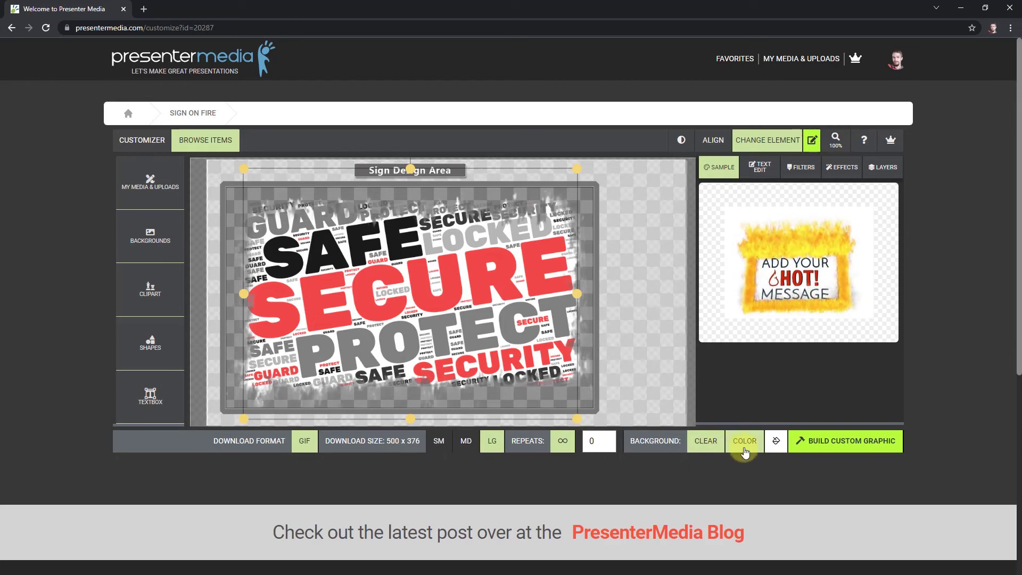
{"action": "left_click", "coordinate": [698, 454]}
{"action": "left_click", "coordinate": [739, 445]}
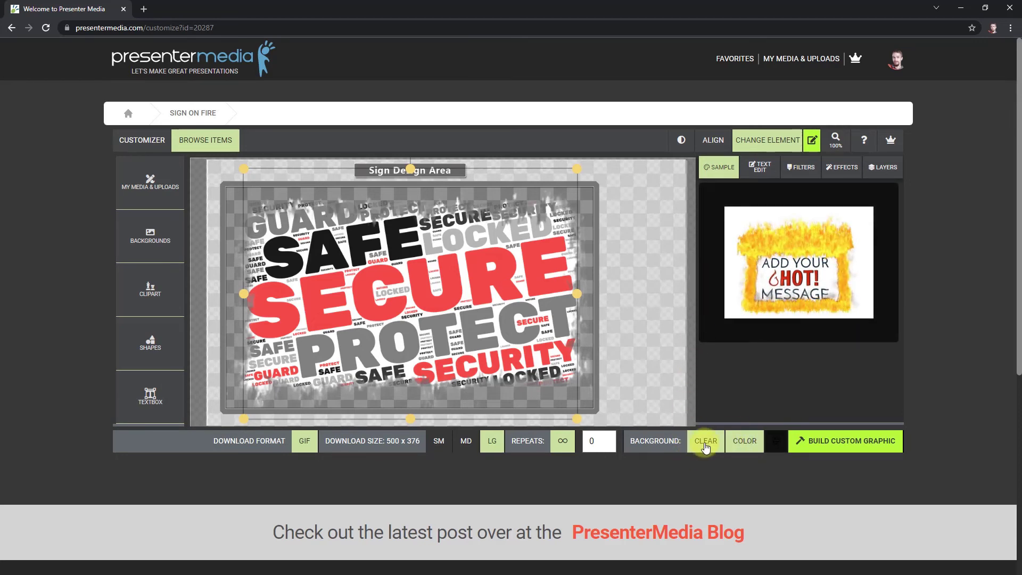
{"action": "left_click", "coordinate": [706, 446]}
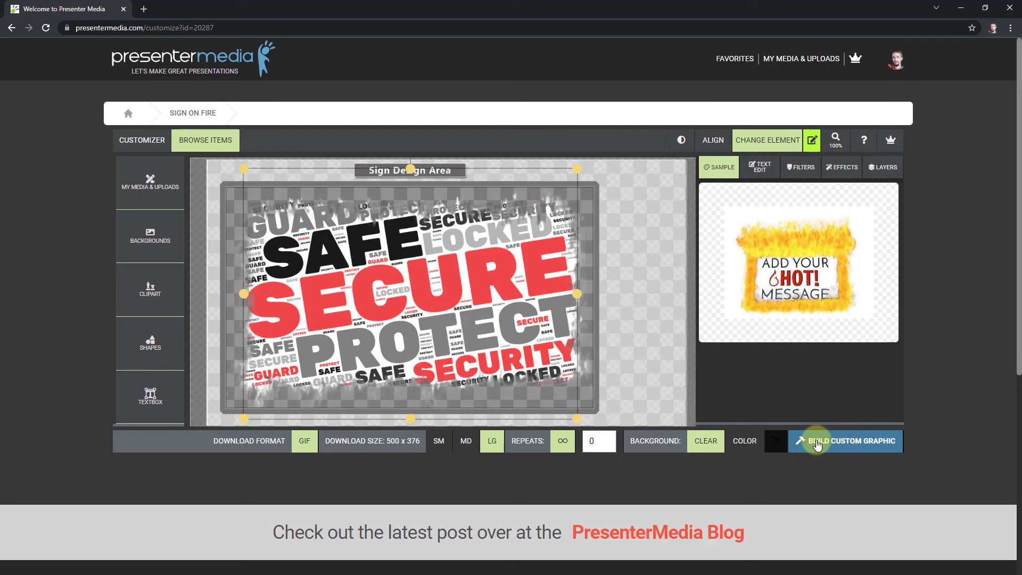
Build the custom Sign On Fire graphic and dismiss the render dialogs
{"action": "left_click", "coordinate": [866, 449]}
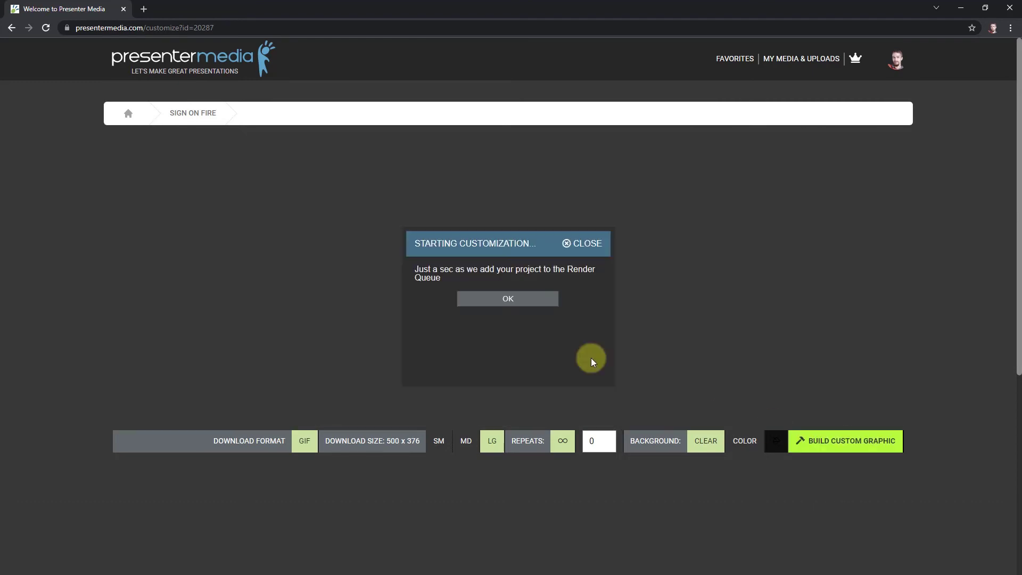
{"action": "left_click", "coordinate": [513, 309]}
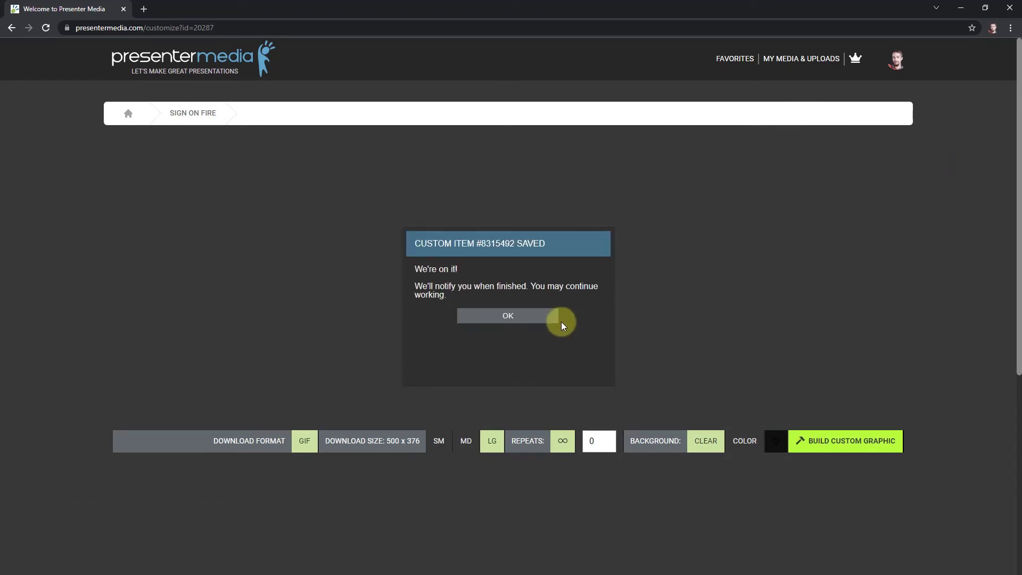
{"action": "left_click", "coordinate": [529, 320]}
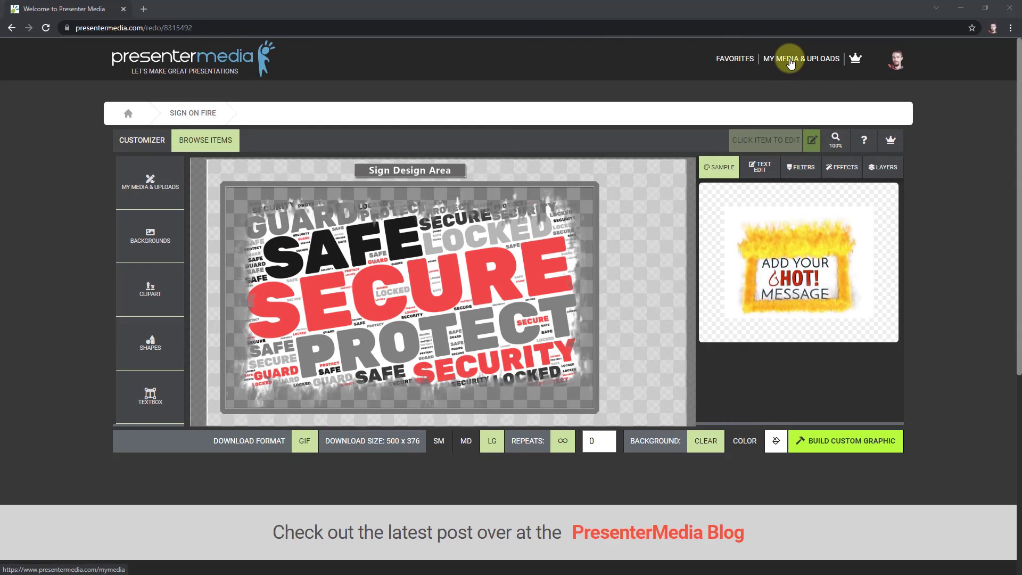
Preview the rendered Sign On Fire animation in My Media
{"action": "left_click", "coordinate": [791, 62]}
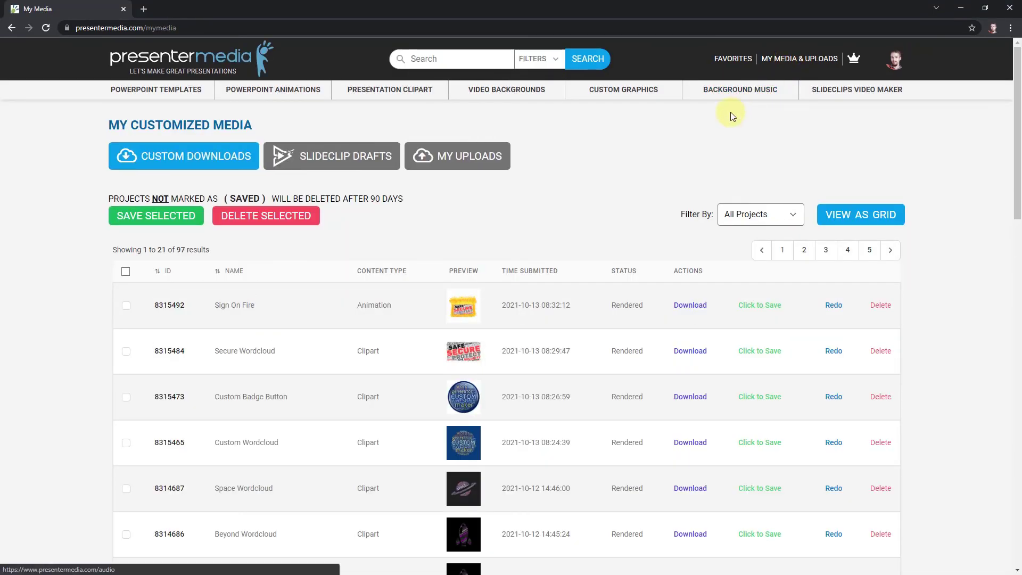
{"action": "left_click", "coordinate": [461, 312]}
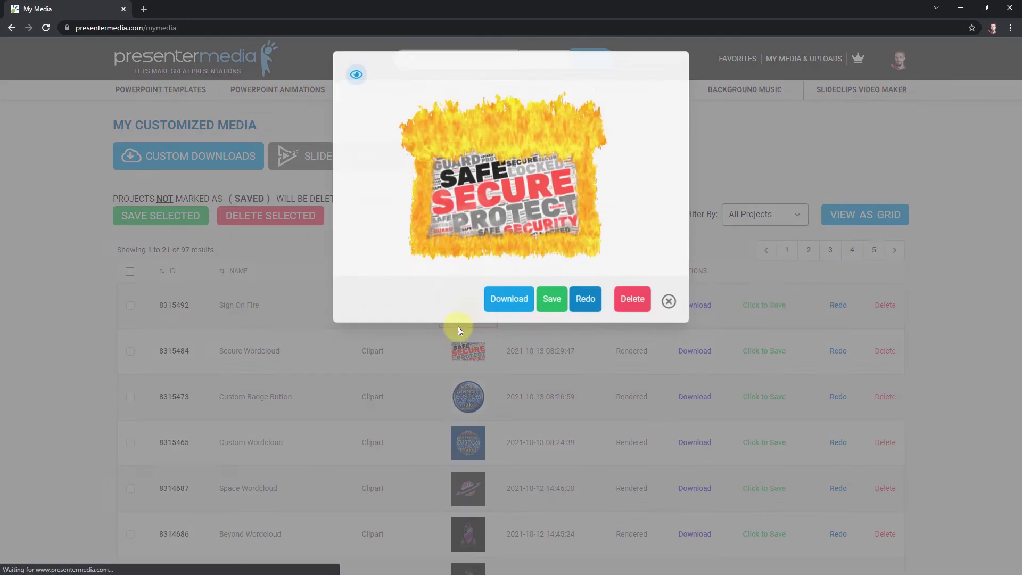